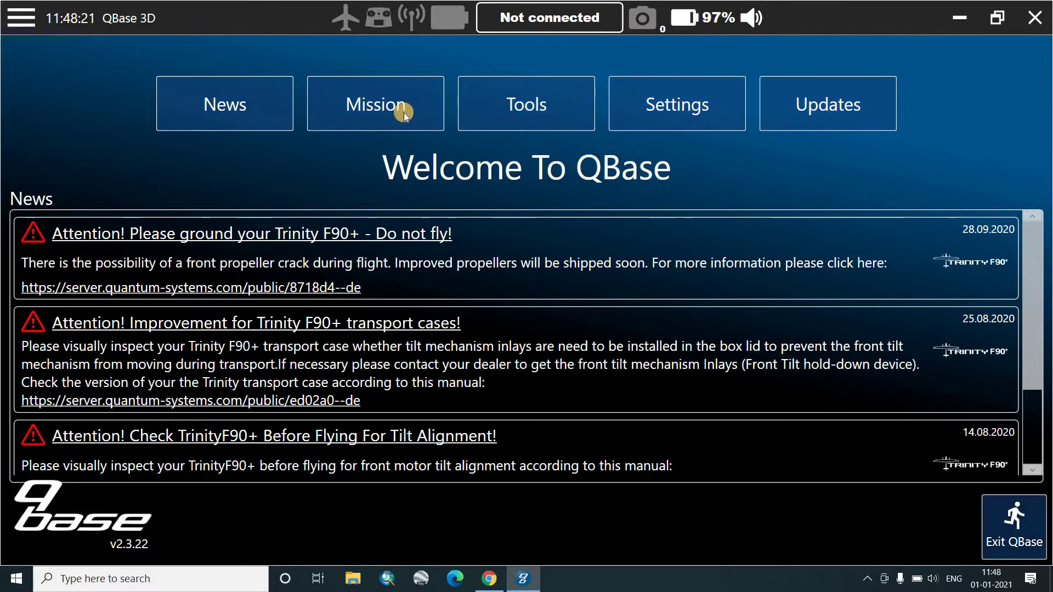
Step: Create a new mission and choose the Trinity F90+ as the aircraft in its mission settings
click(404, 114)
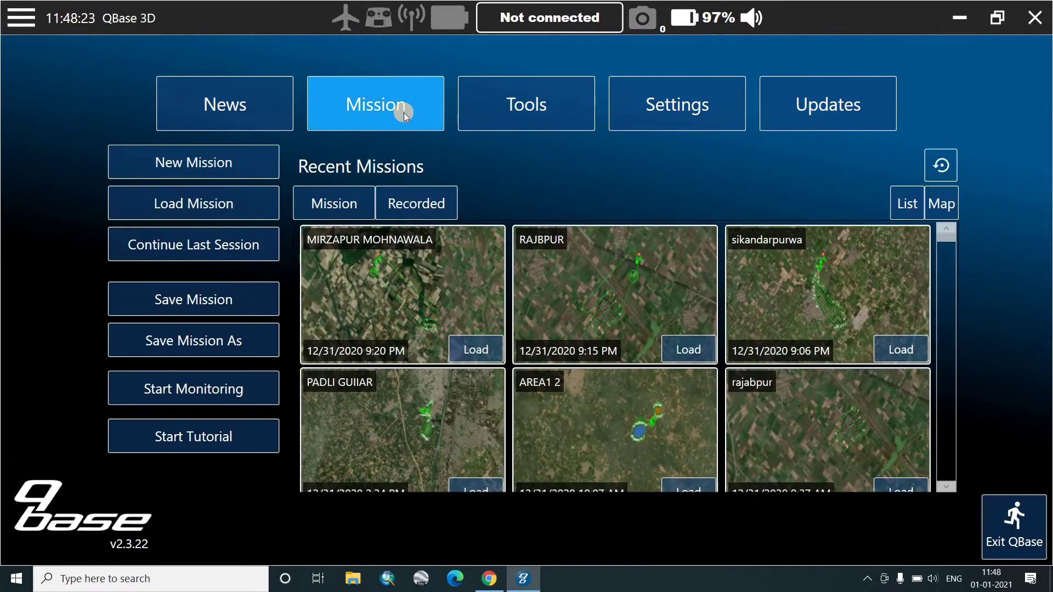
click(242, 160)
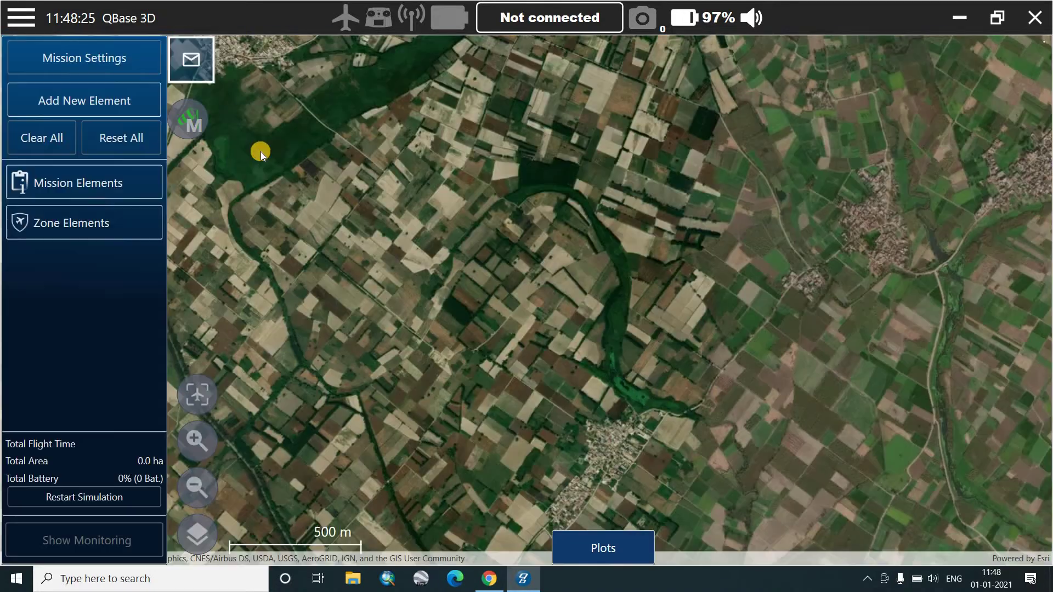
click(133, 57)
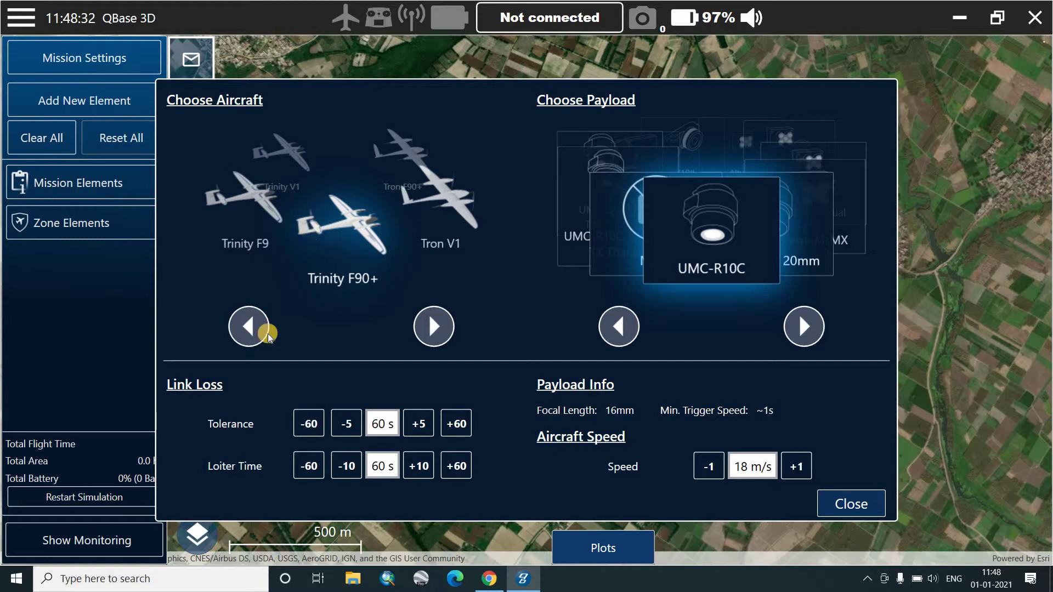
click(250, 324)
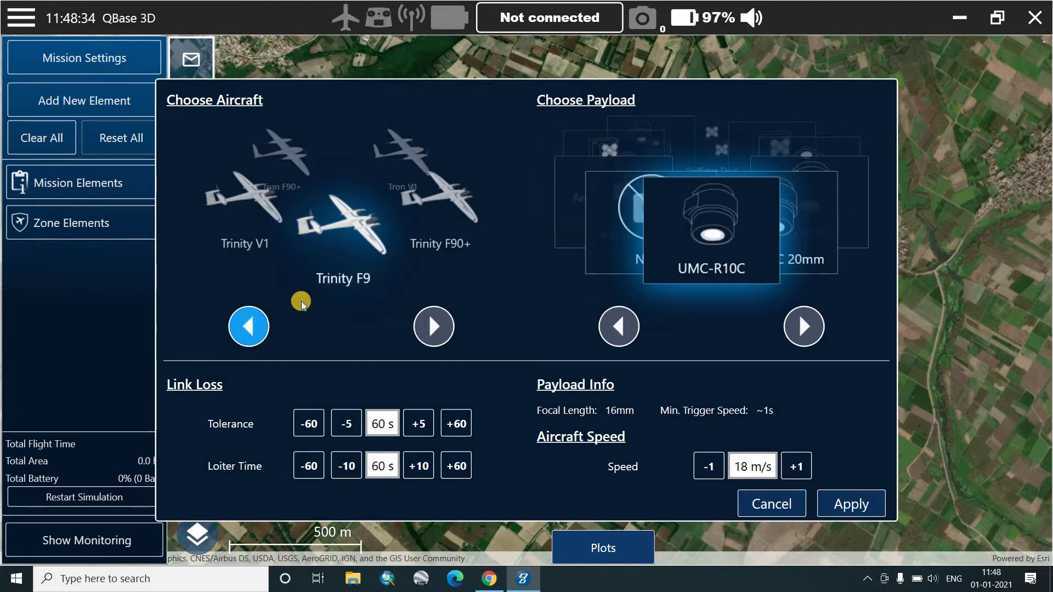
click(434, 327)
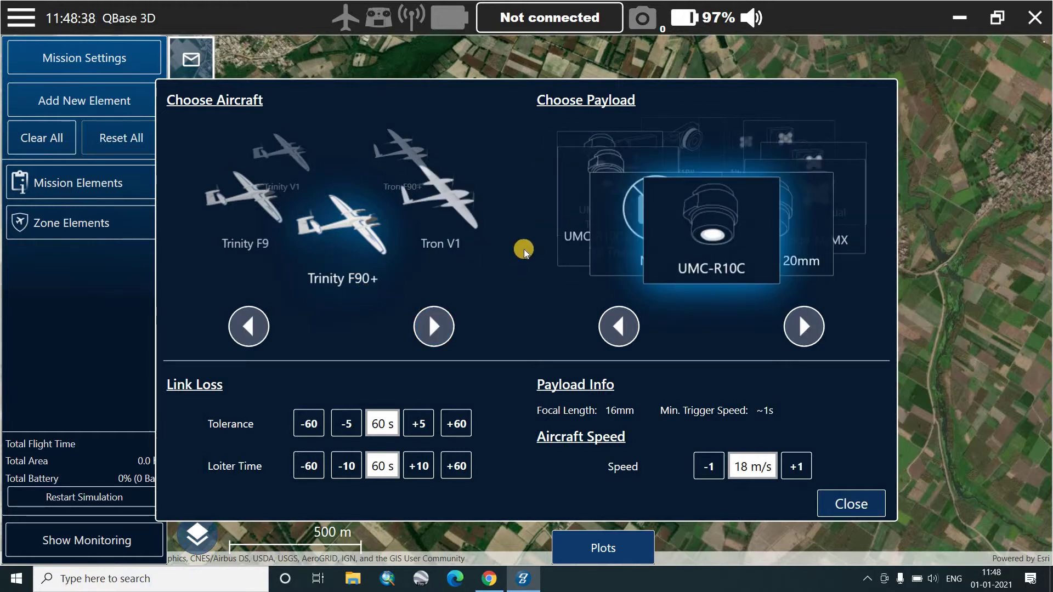
Step: Choose the UMC-R10C payload and set the aircraft speed to 17 m/s, then close the mission settings
click(620, 327)
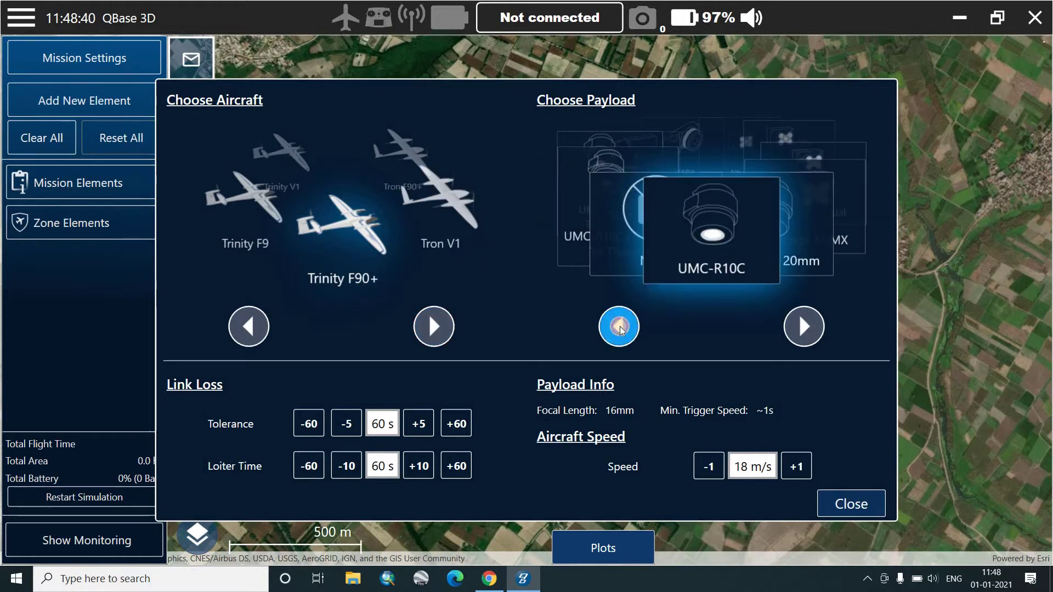
click(804, 326)
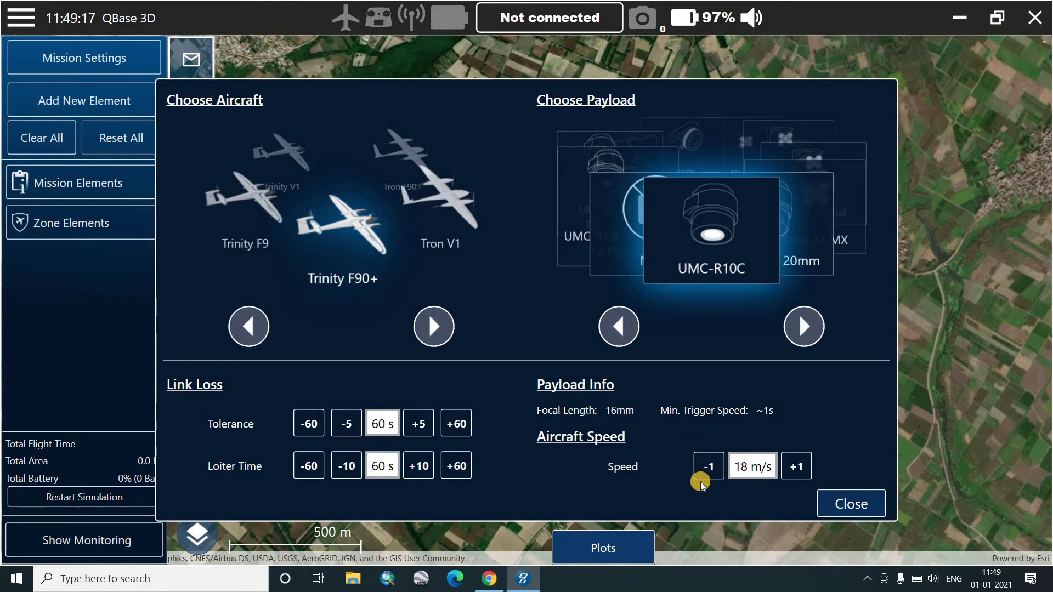
click(709, 467)
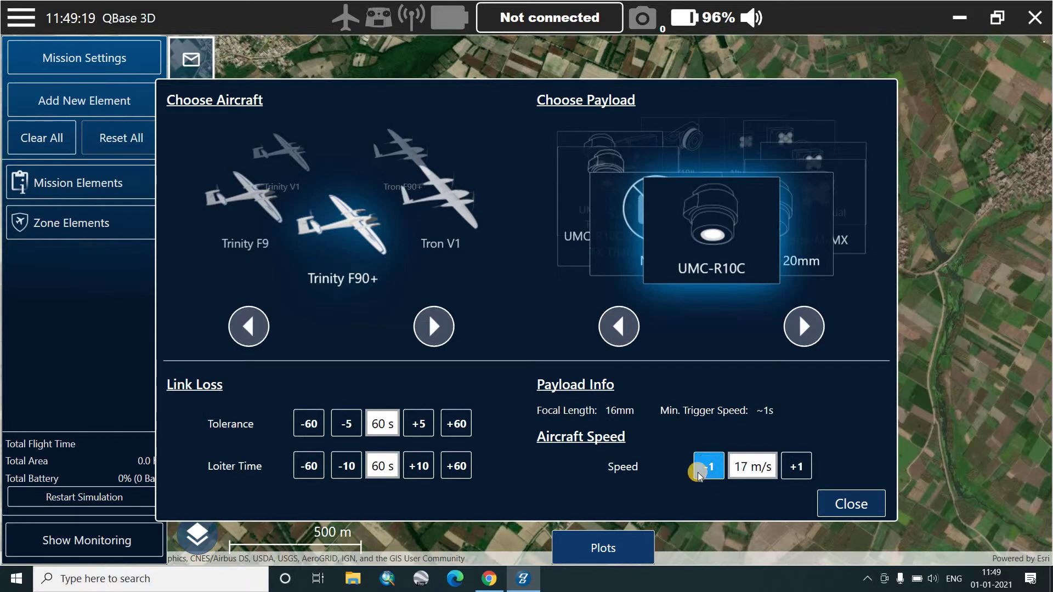
click(844, 504)
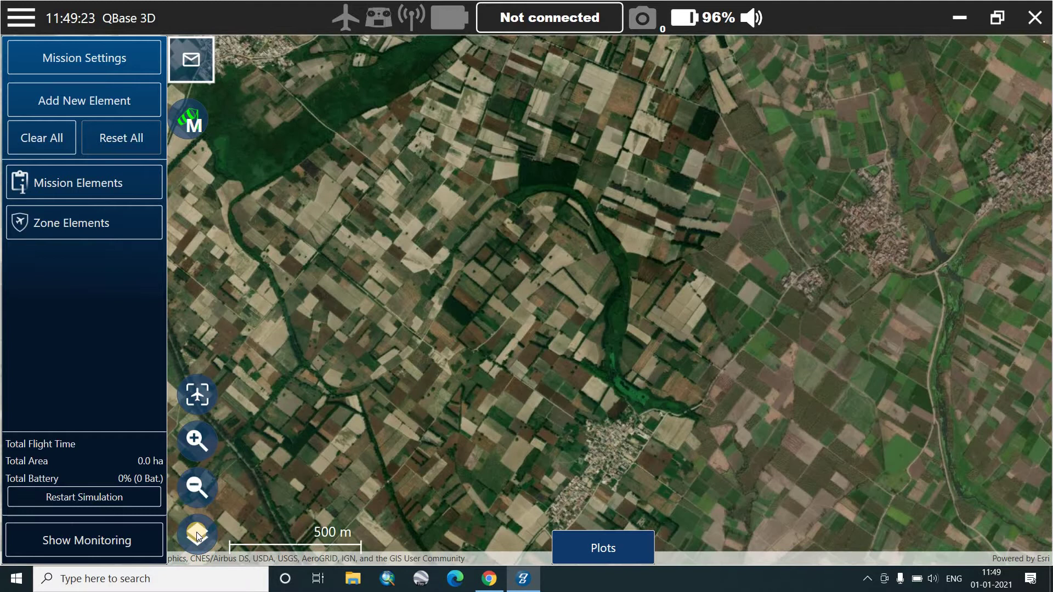
Step: Set the background map to World Imagery and close the map chooser
click(197, 532)
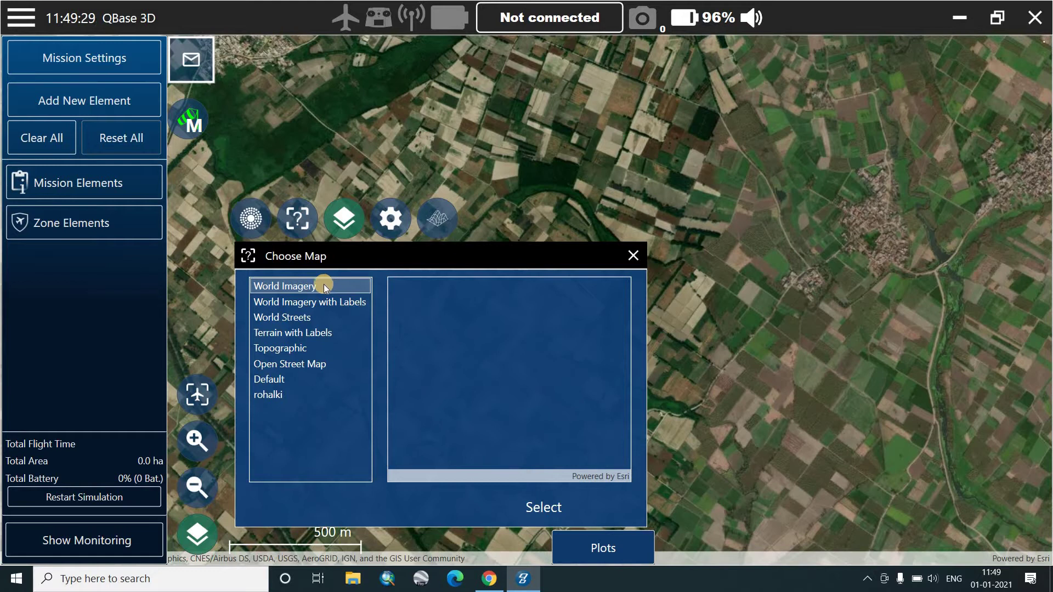
click(324, 284)
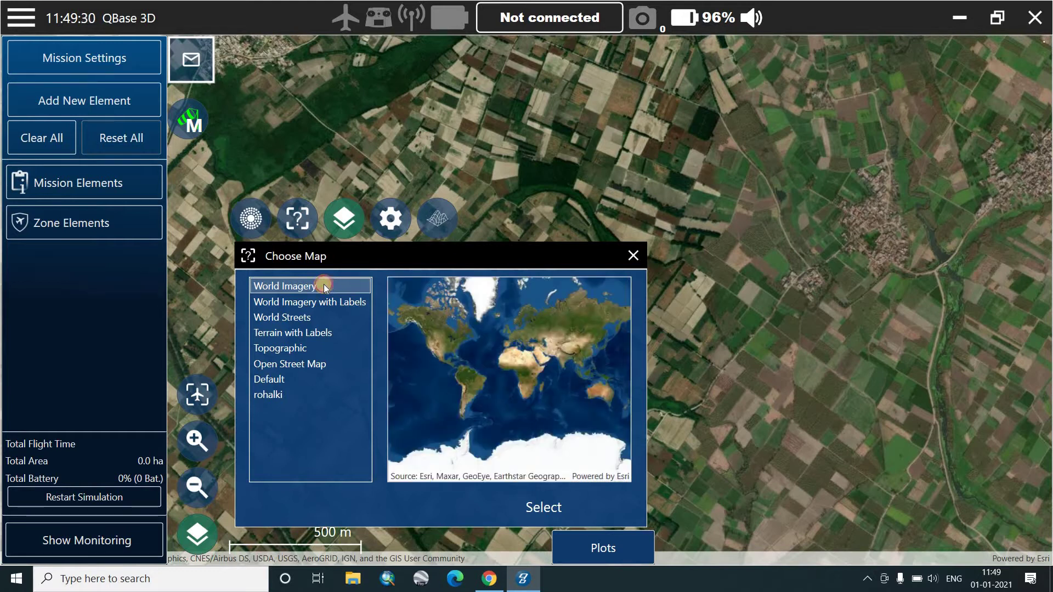
click(549, 514)
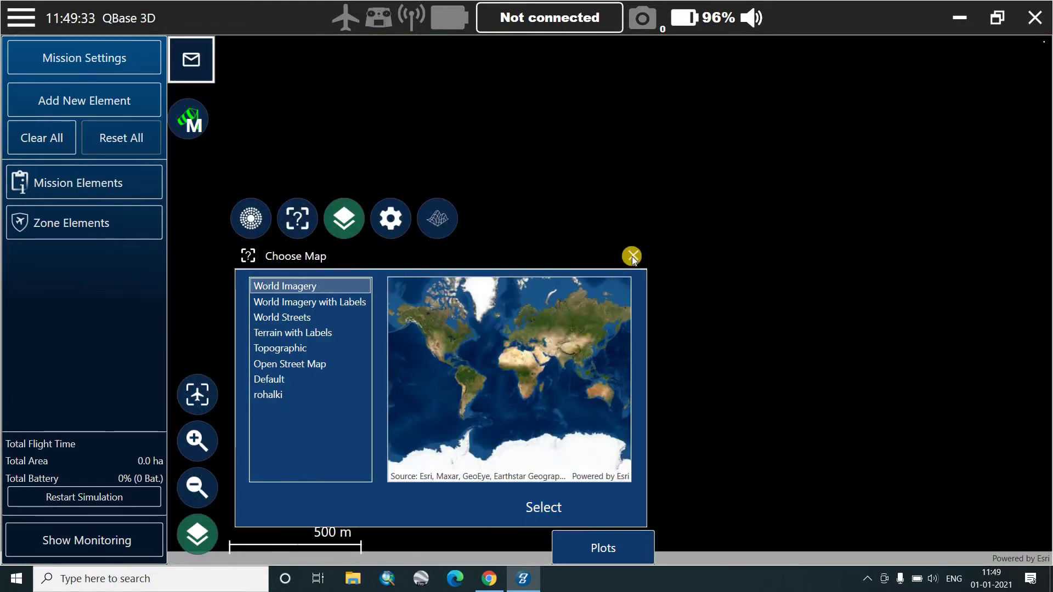
click(632, 256)
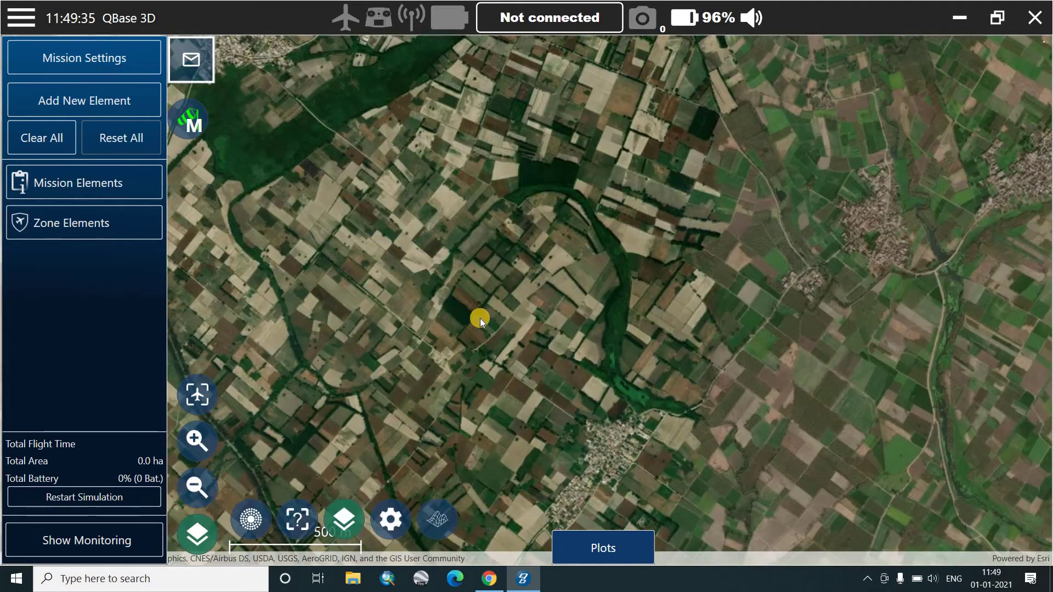
scroll(479, 311, down, 1)
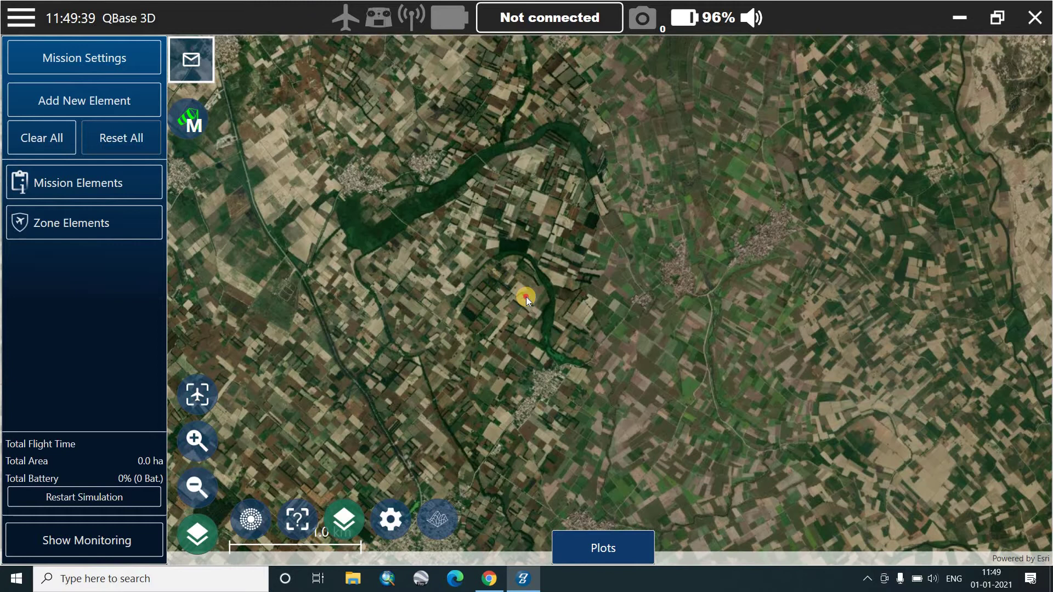
drag(525, 297, 554, 317)
drag(514, 266, 498, 255)
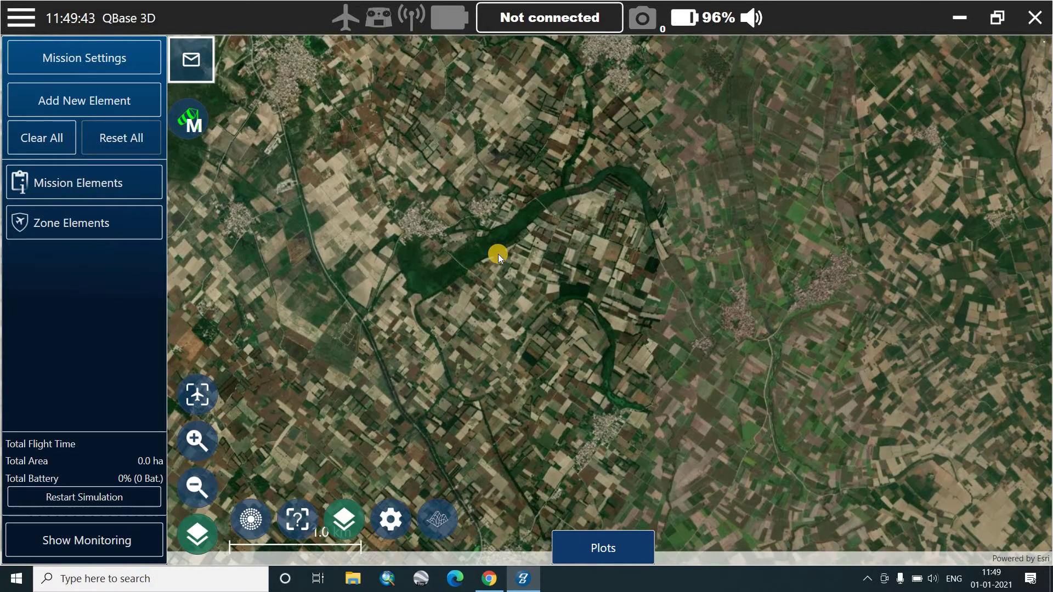
mouse_move(438, 231)
mouse_down()
mouse_move(466, 257)
mouse_move(443, 246)
mouse_up()
scroll(443, 245, up, 2)
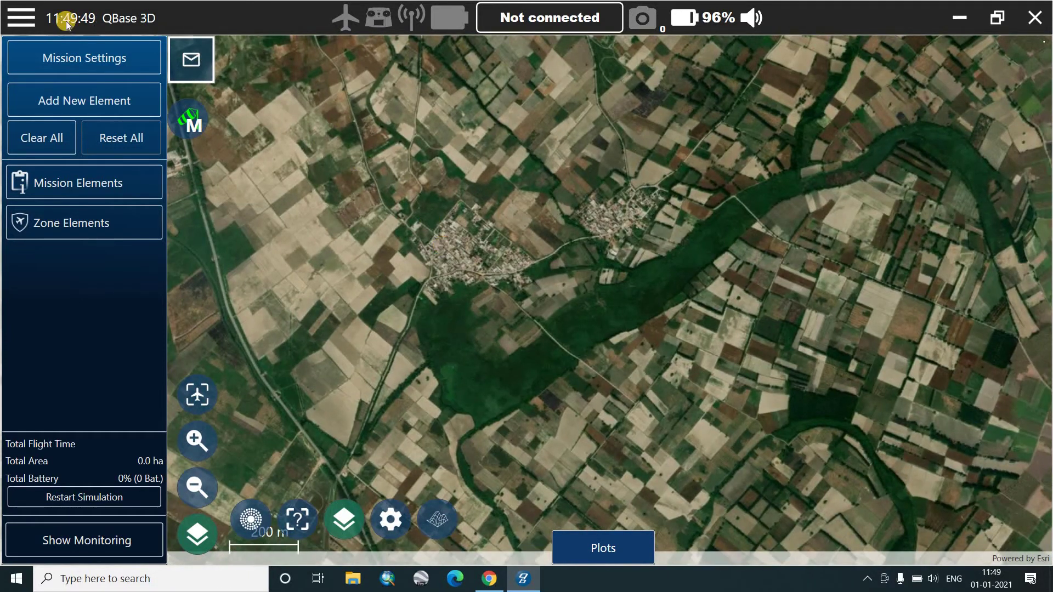
Step: Import the KML file from the desktop's EXAMPLE folder as a map layer and return to the mission
click(24, 18)
click(562, 105)
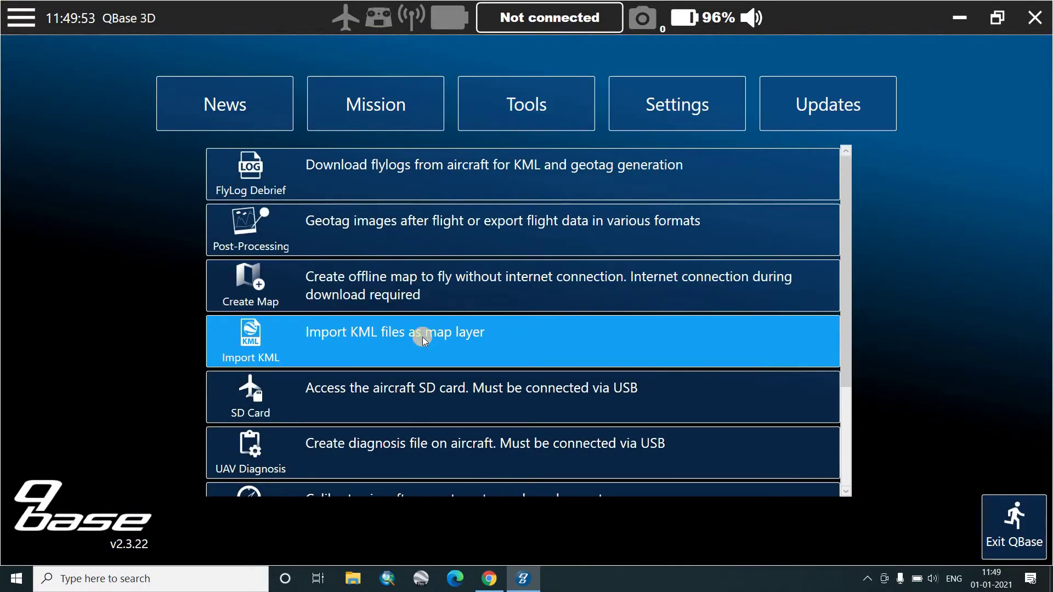
click(422, 337)
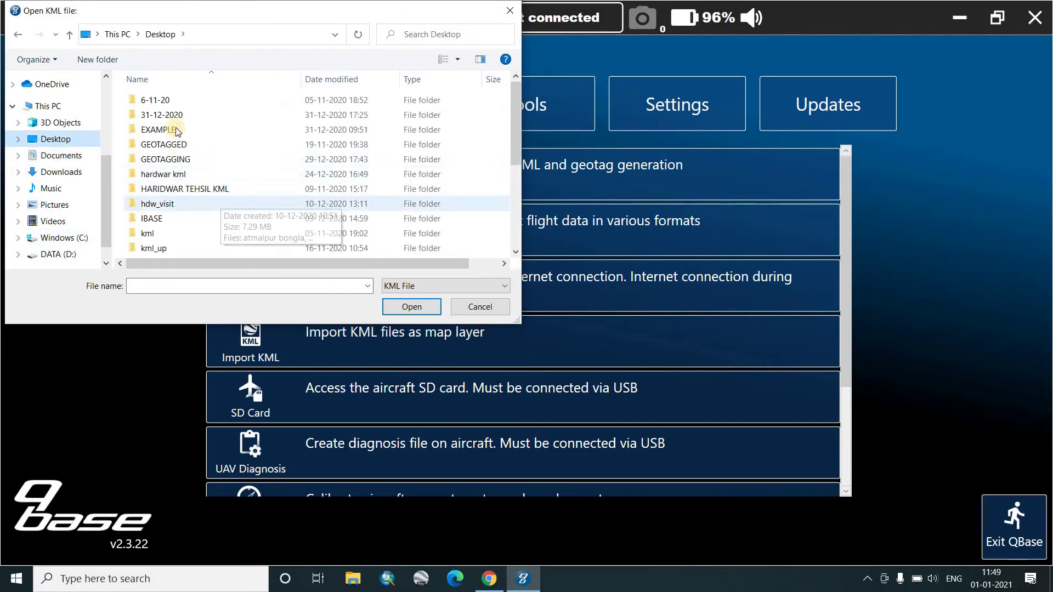
double_click(224, 134)
click(156, 83)
click(418, 306)
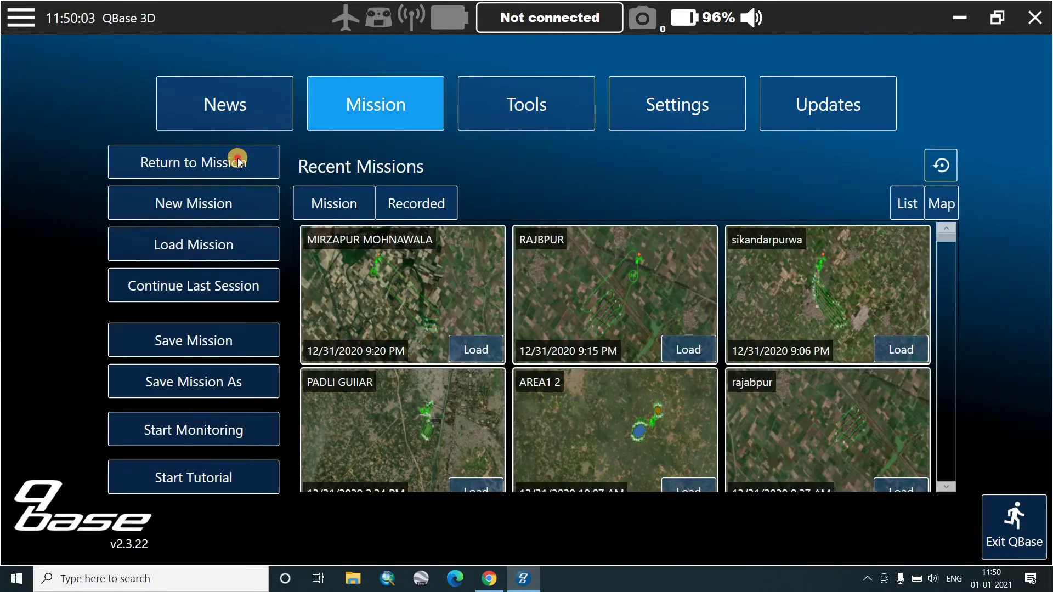
click(236, 159)
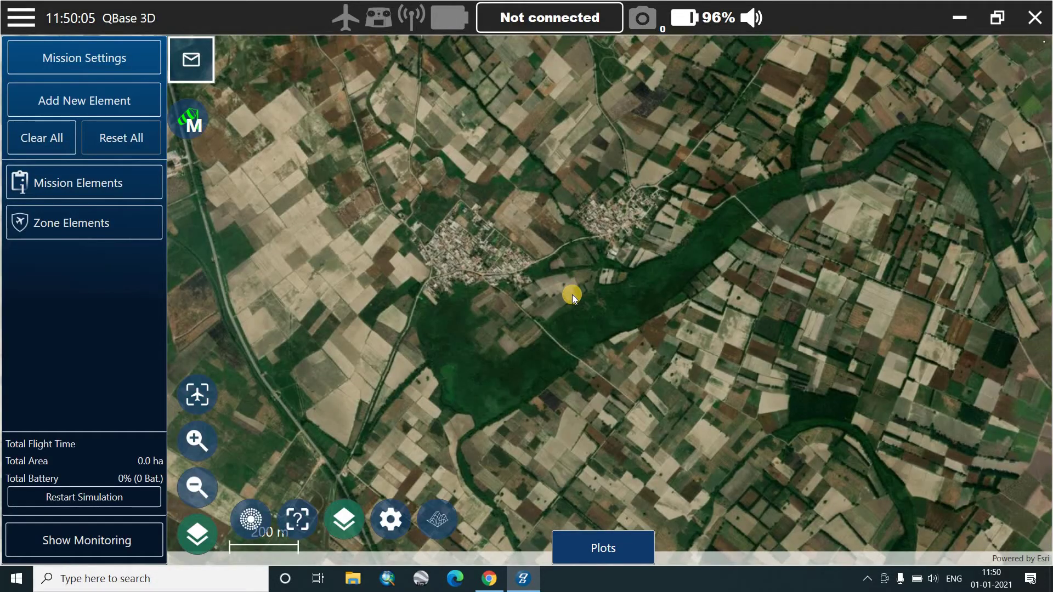
Step: Locate the imported KML polygon on the mission map and examine its surroundings
scroll(572, 295, down, 5)
scroll(569, 292, down, 3)
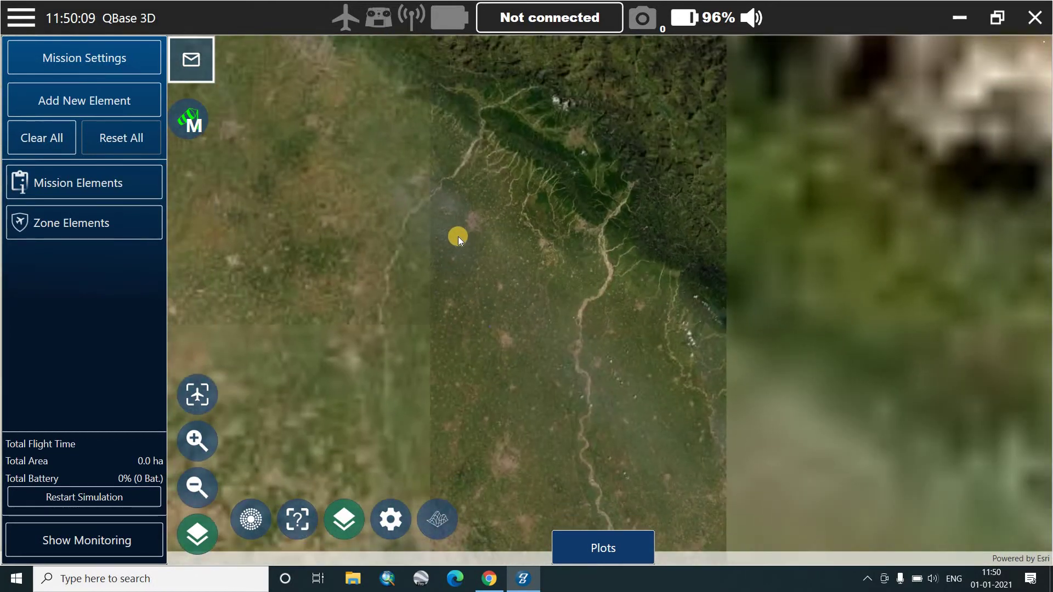
drag(508, 268, 521, 268)
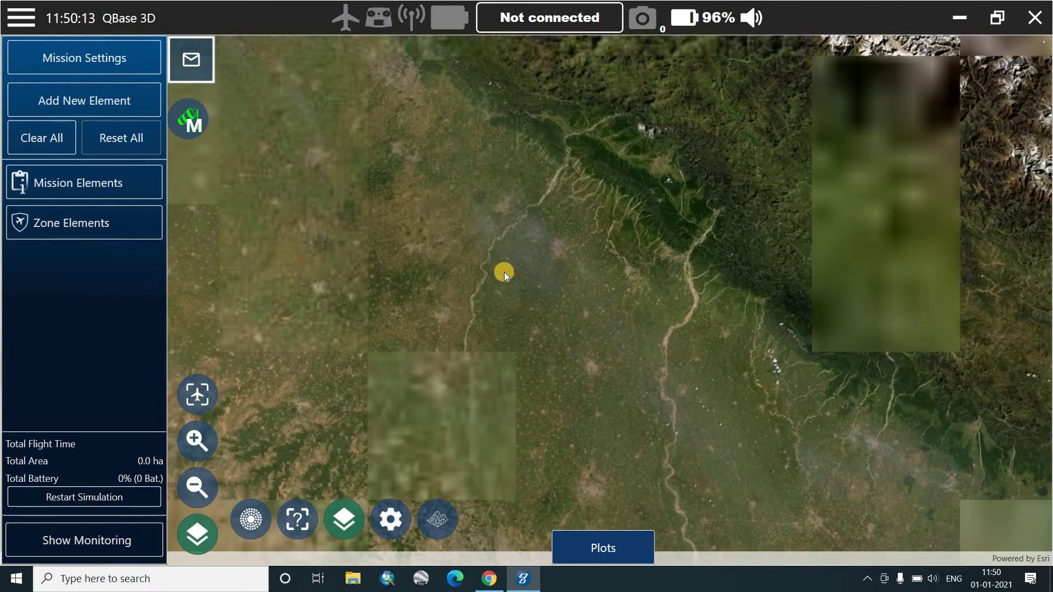
scroll(505, 272, up, 1)
scroll(576, 426, up, 2)
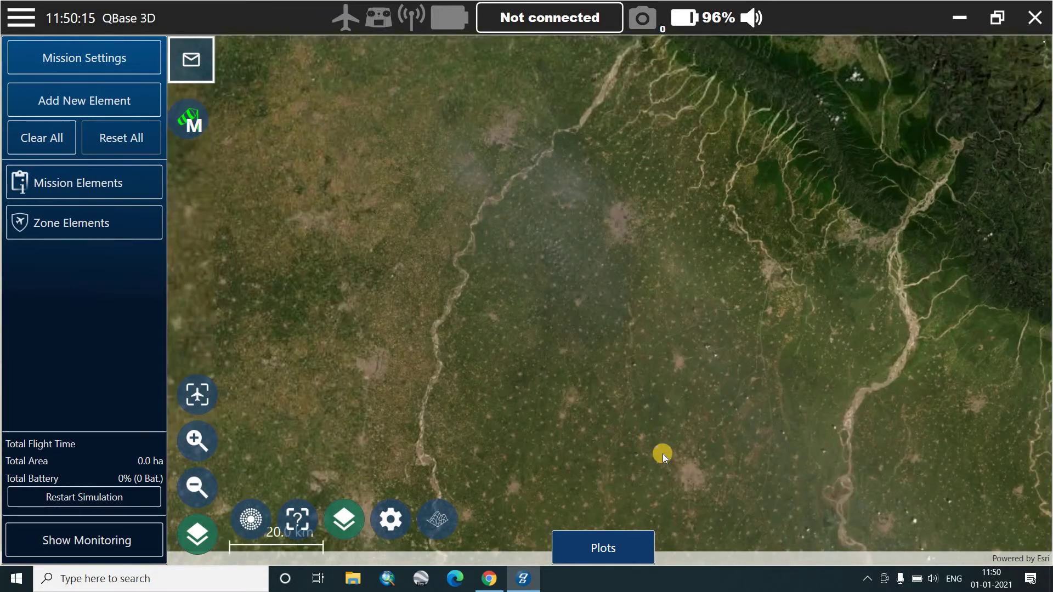
scroll(663, 453, up, 2)
scroll(468, 256, up, 5)
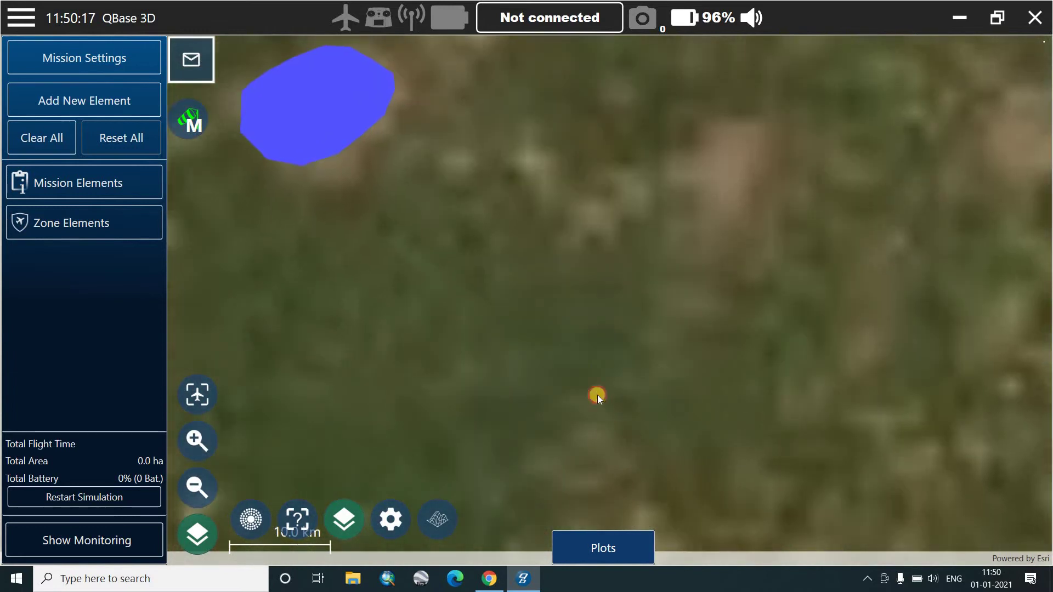
scroll(549, 367, down, 2)
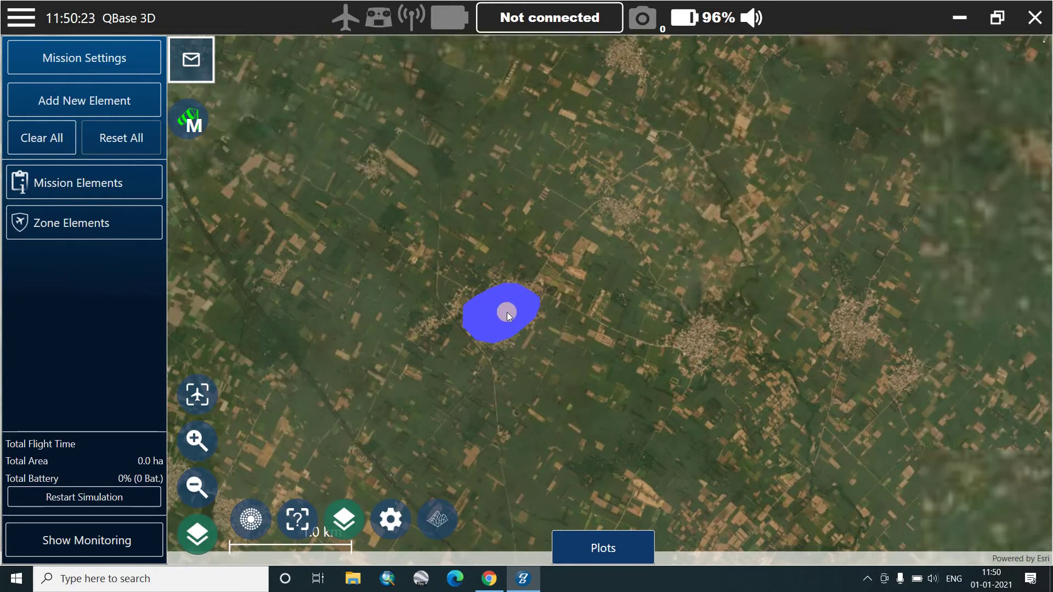
Step: Add a new drawn area element to the mission and set its flight altitude to 120 m
click(143, 101)
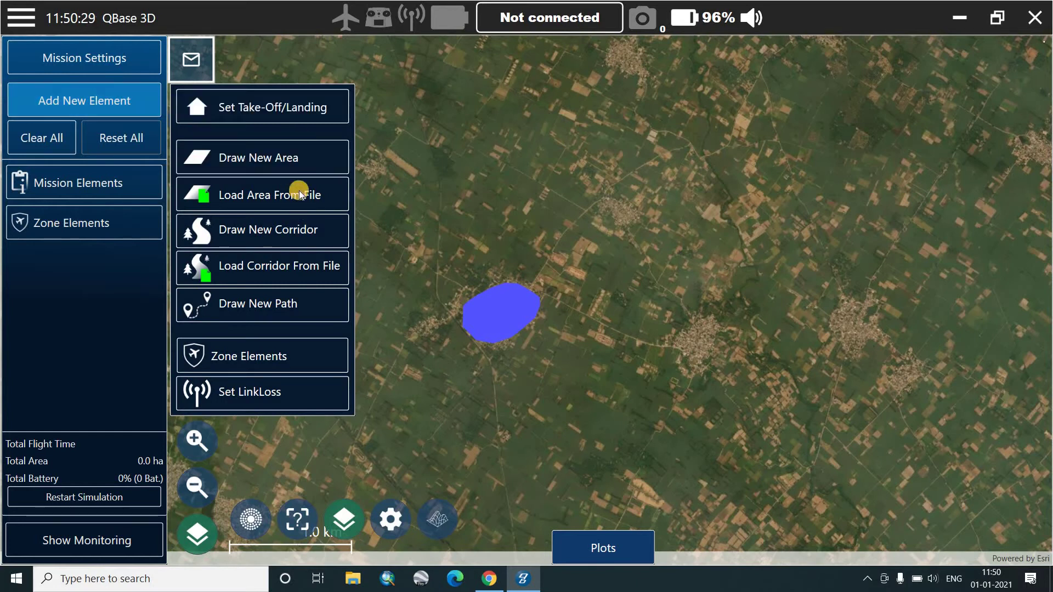
click(301, 160)
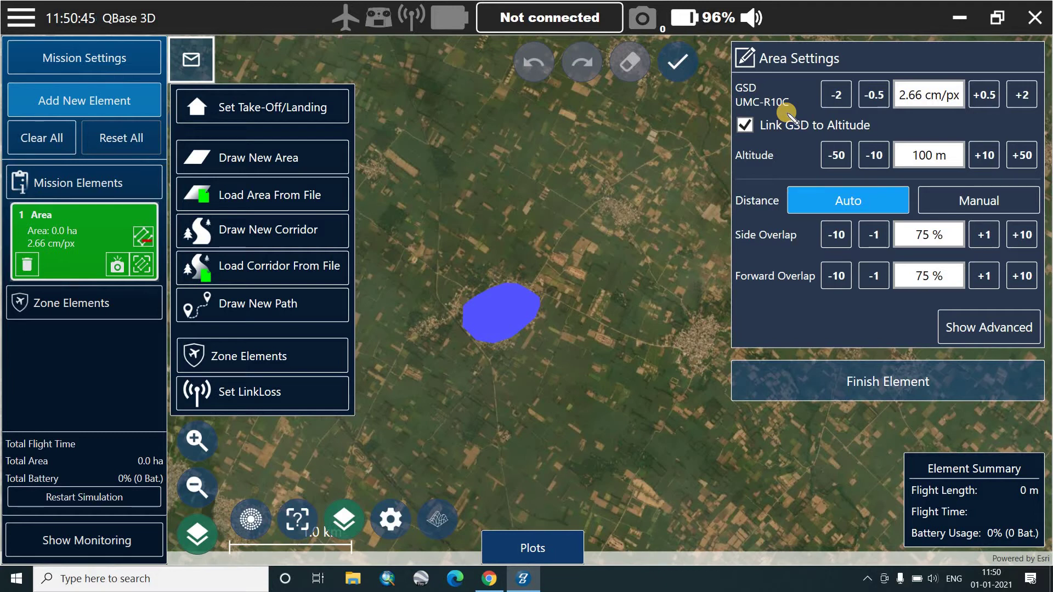
click(935, 164)
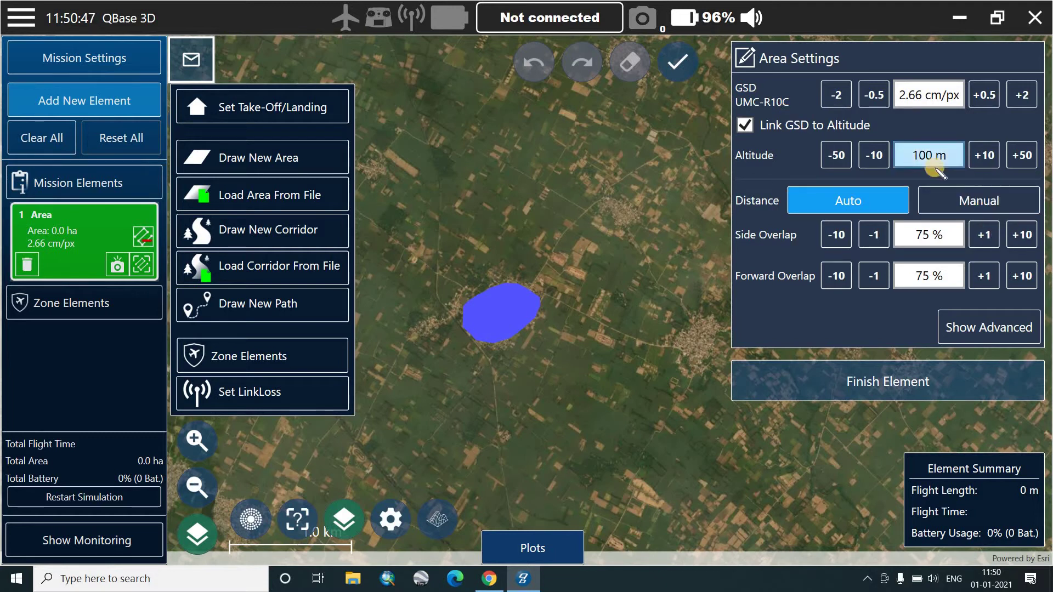
click(910, 105)
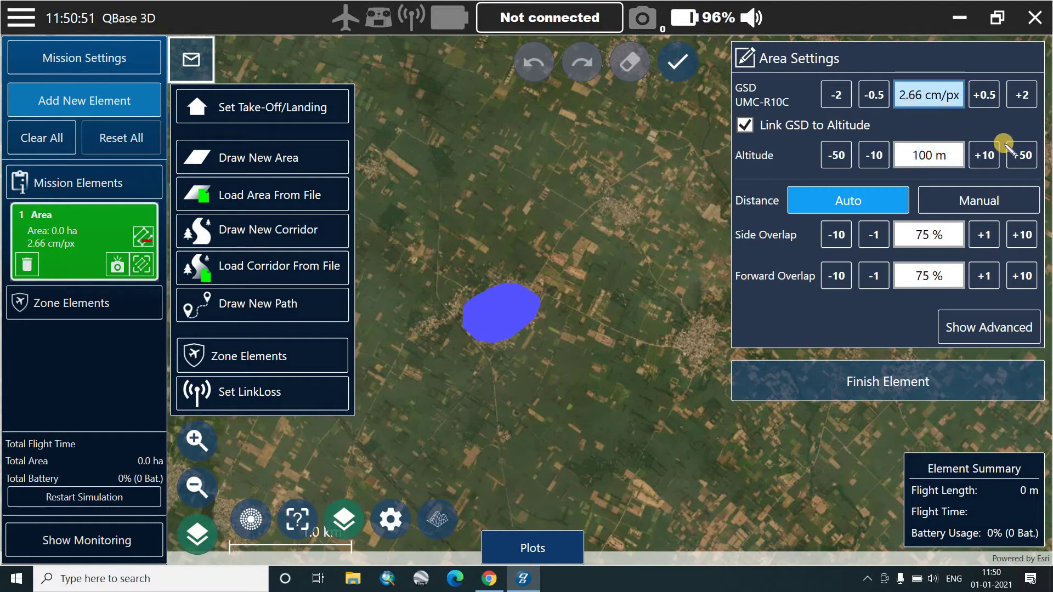
click(984, 156)
click(985, 156)
Step: Reduce the area's side overlap to 60 %
click(874, 235)
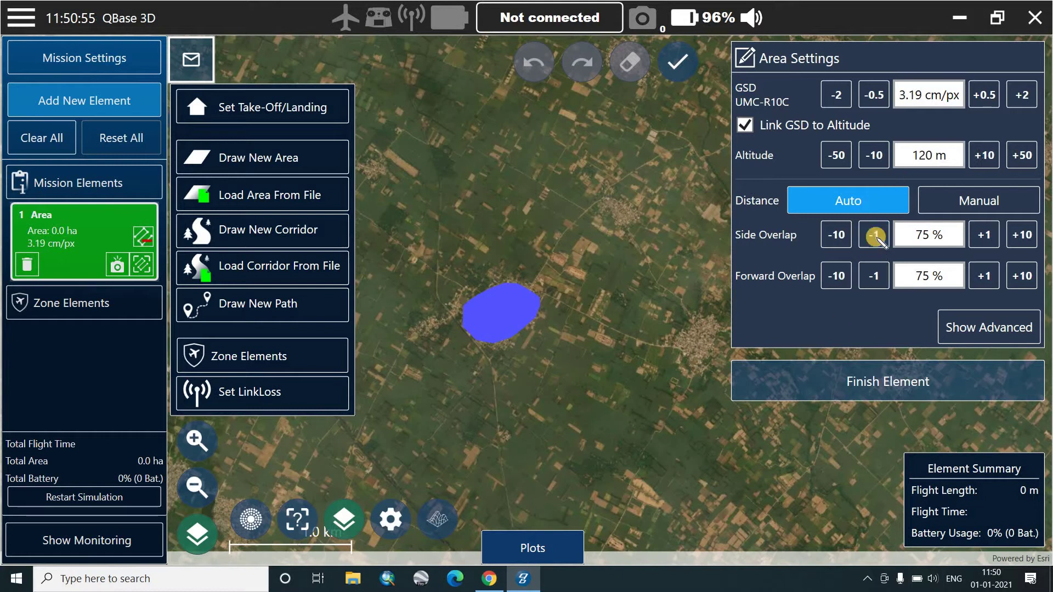
click(874, 235)
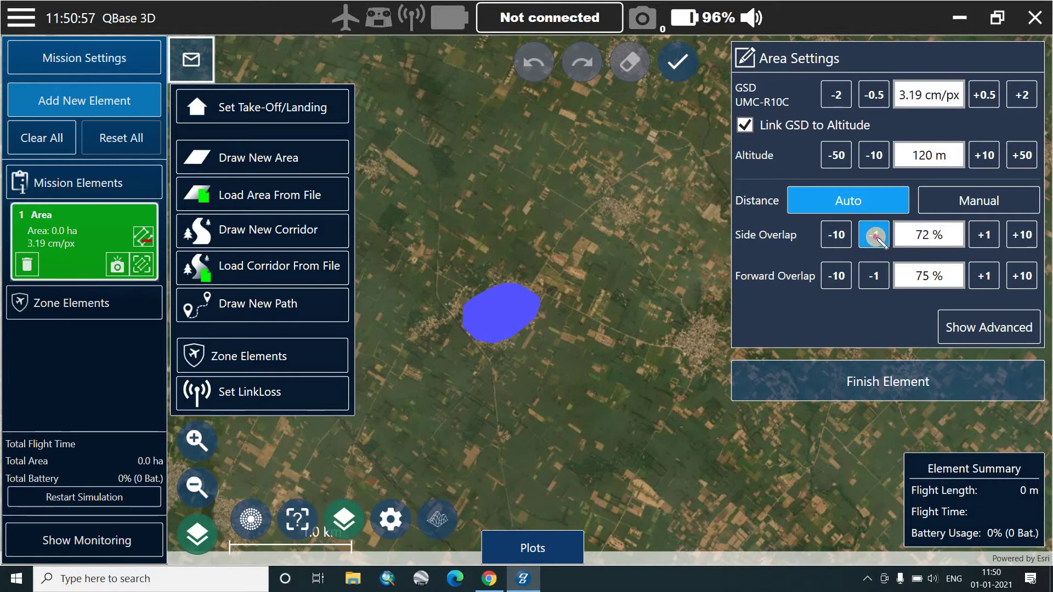
click(876, 236)
click(876, 237)
click(876, 237)
click(876, 237)
click(876, 237)
click(875, 237)
click(876, 236)
click(876, 236)
click(876, 236)
click(876, 237)
Step: Raise the area's forward overlap to 80 %
click(984, 276)
click(985, 276)
click(984, 276)
click(984, 276)
click(985, 276)
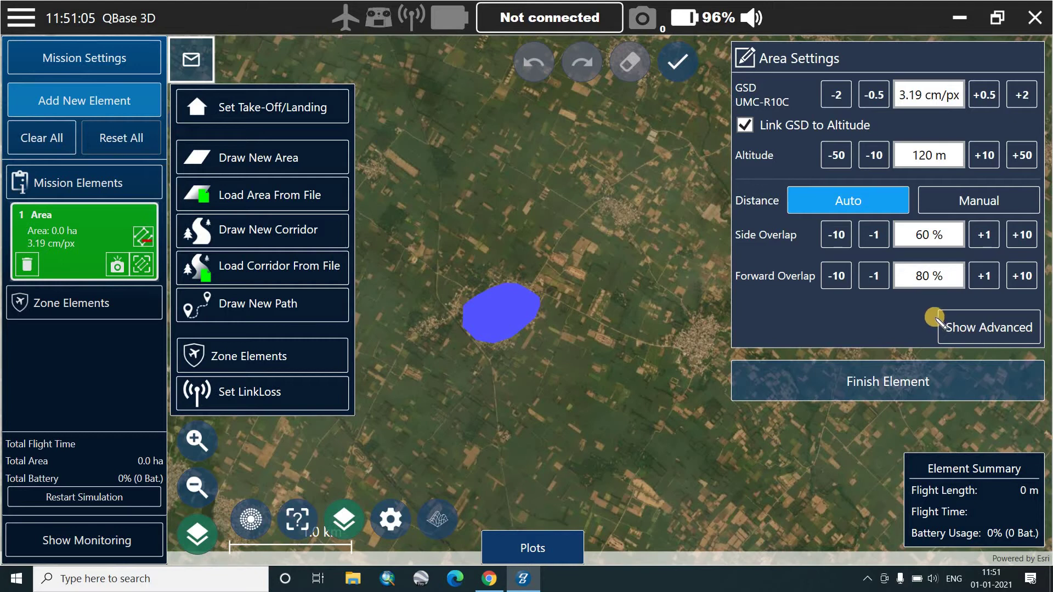
Step: Display the area's advanced settings, outline an area of about 31 ha around the blue KML polygon, and finish the element
click(939, 323)
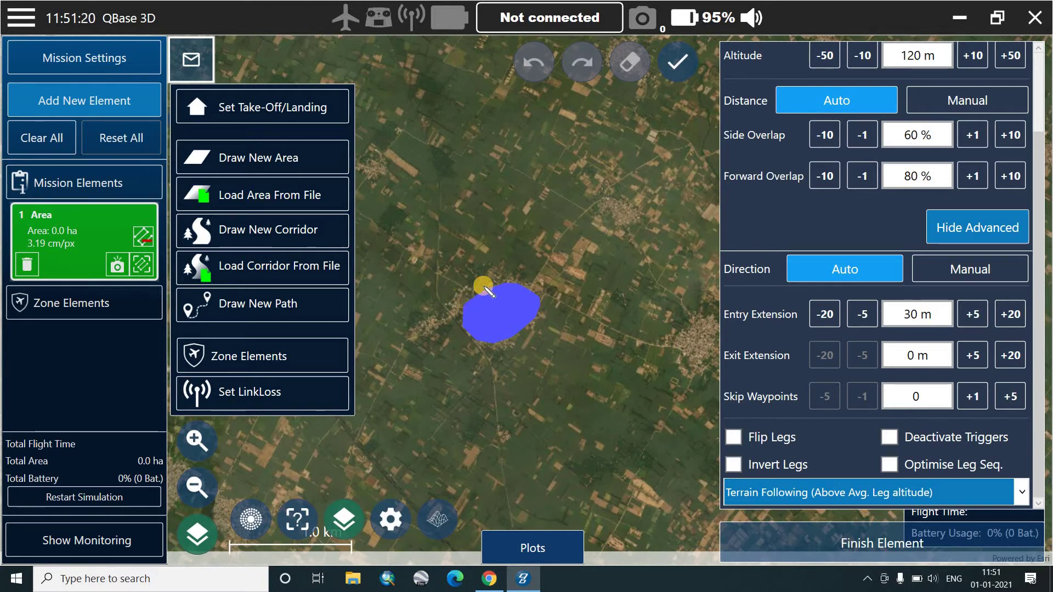
click(459, 298)
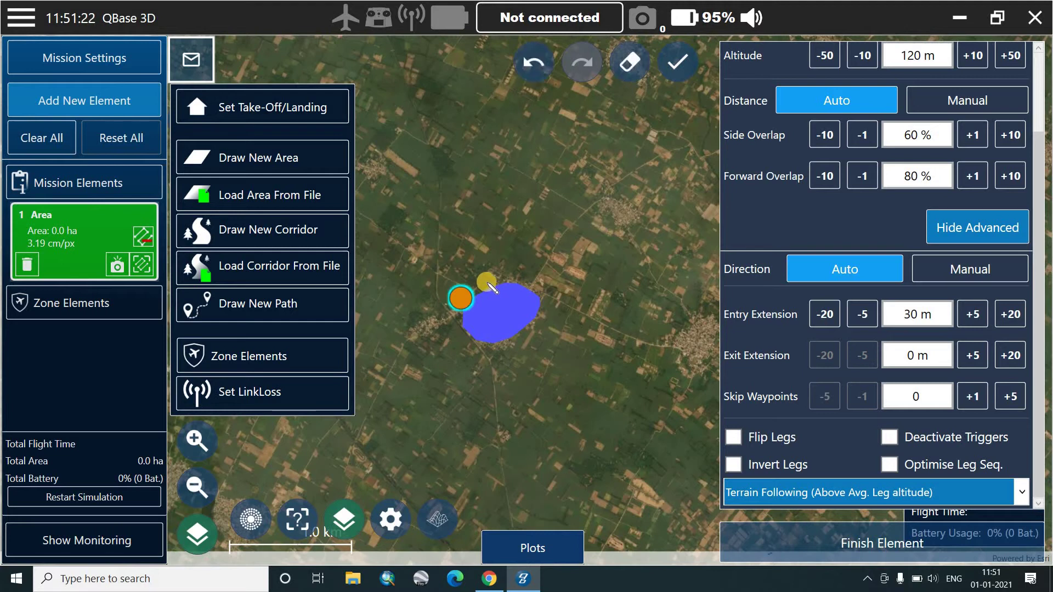
click(518, 273)
click(538, 287)
click(536, 324)
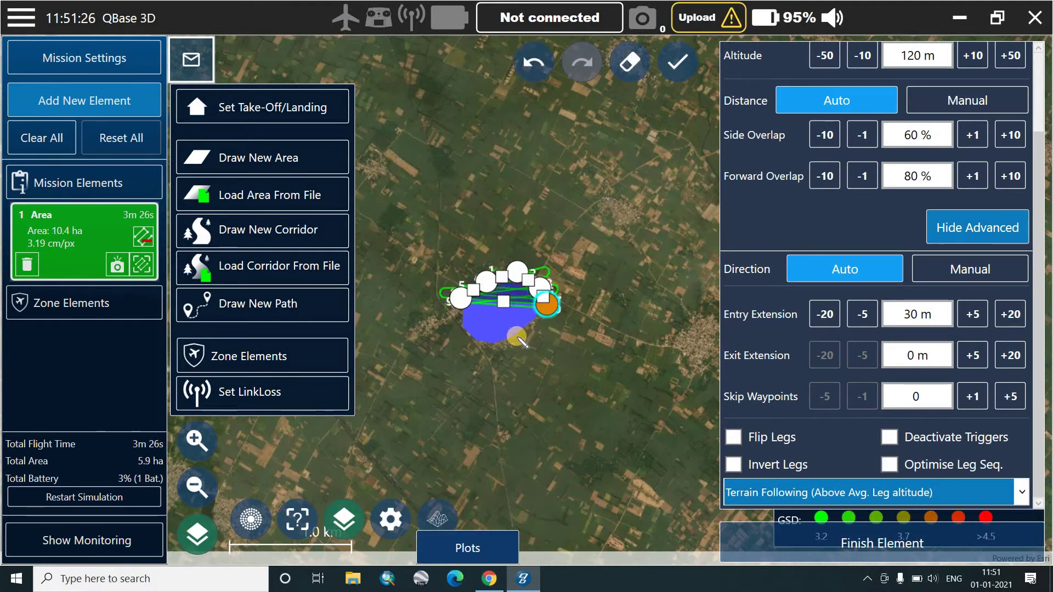
click(484, 350)
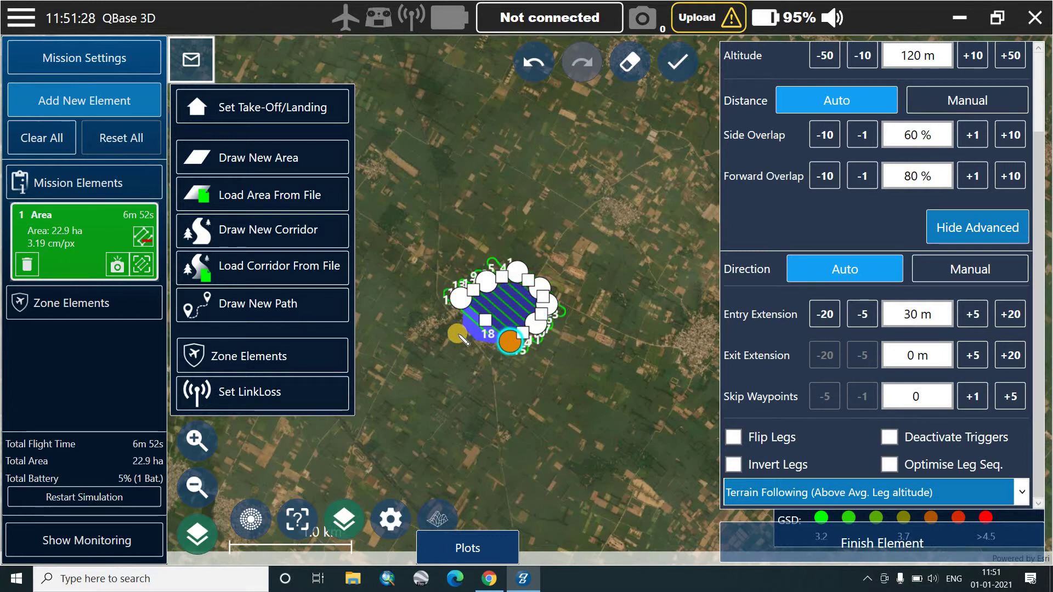
click(465, 329)
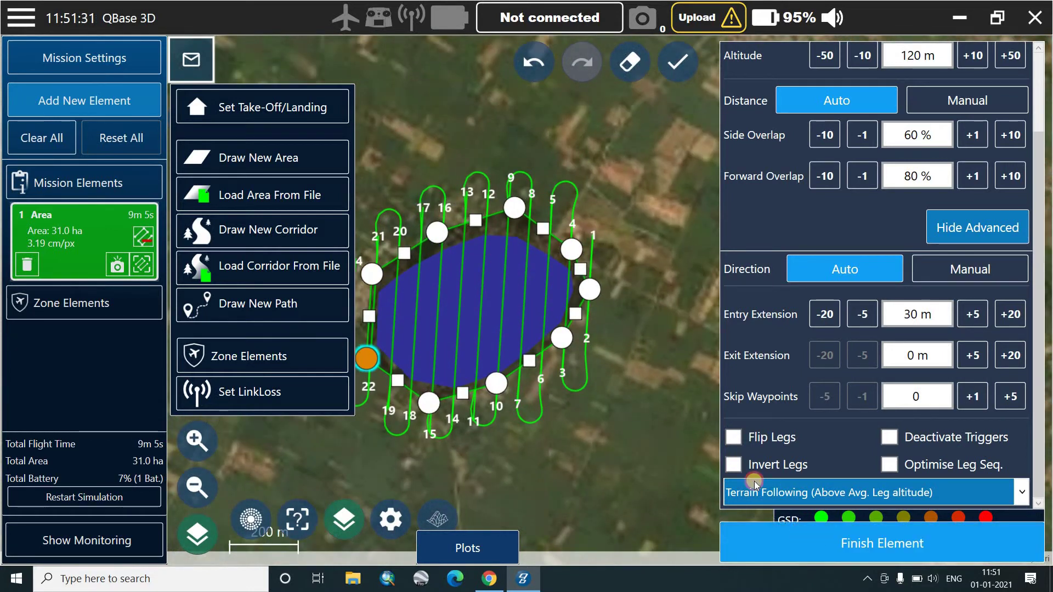
click(499, 309)
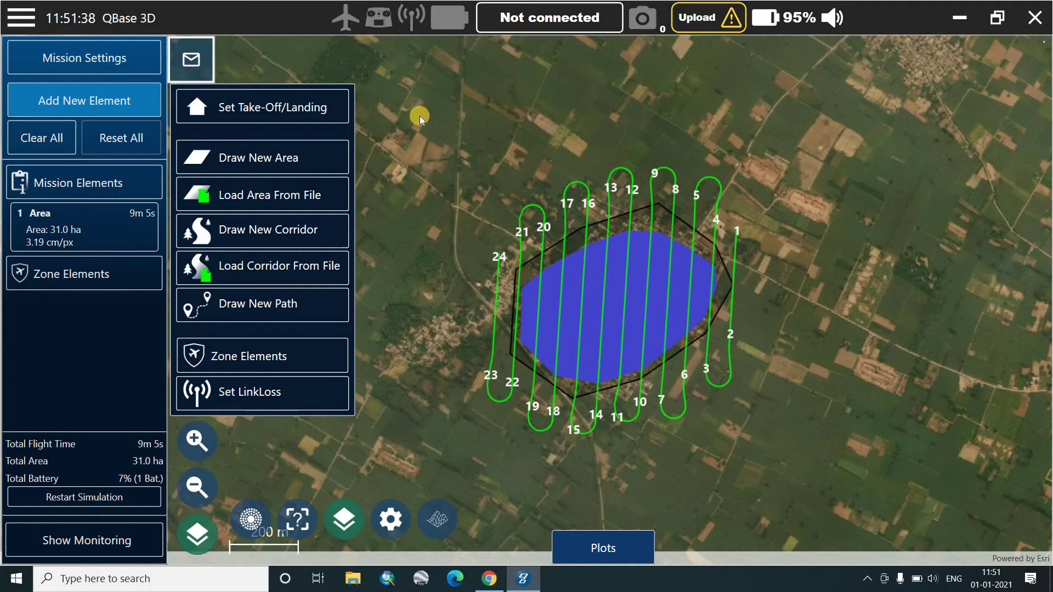
Step: Load a second survey area from a KML file in the EXAMPLE folder and finish the element
click(264, 195)
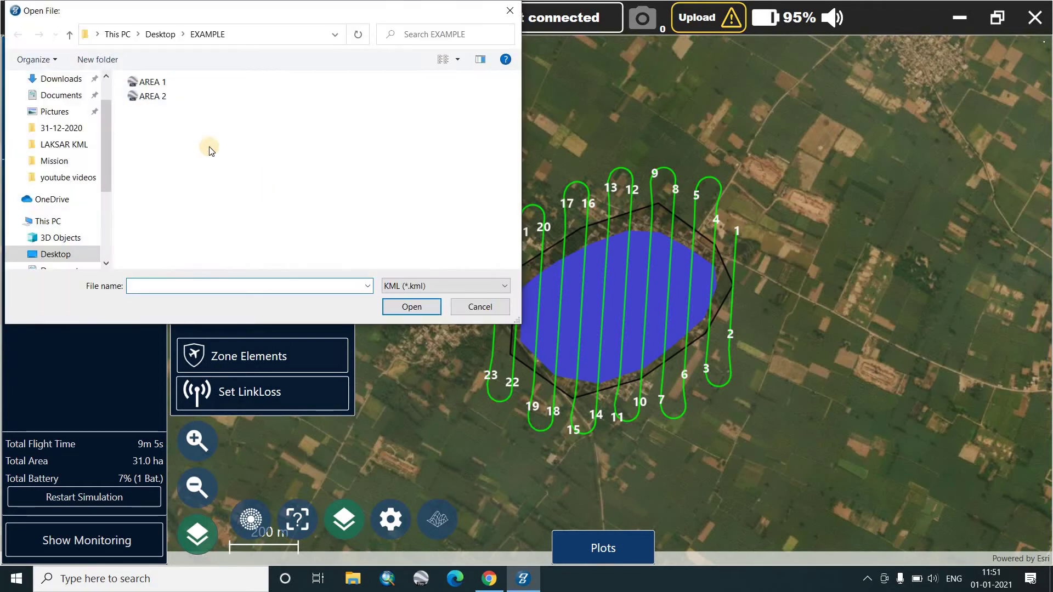
click(413, 306)
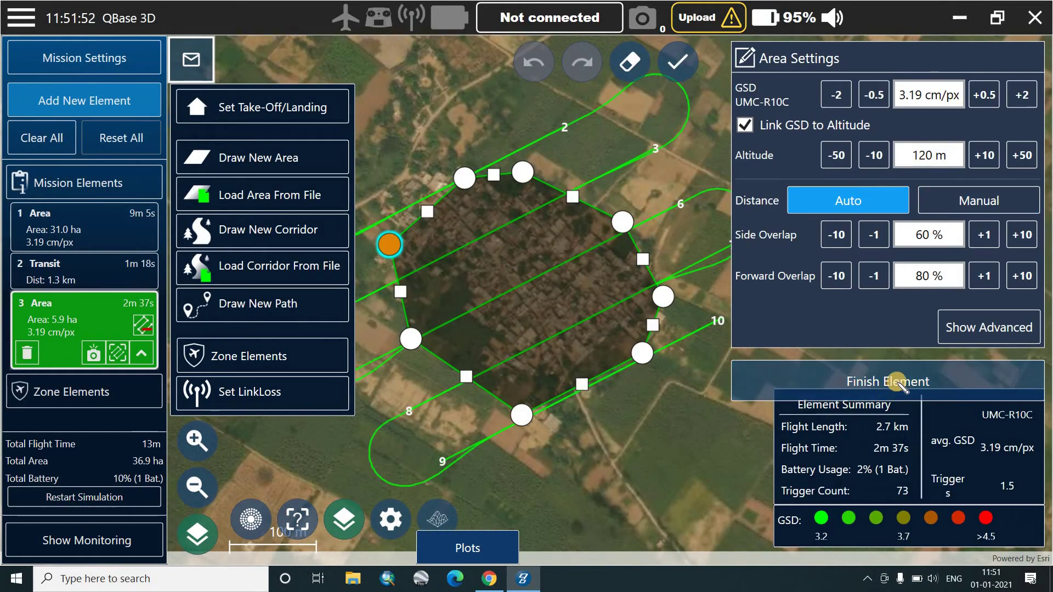
click(867, 381)
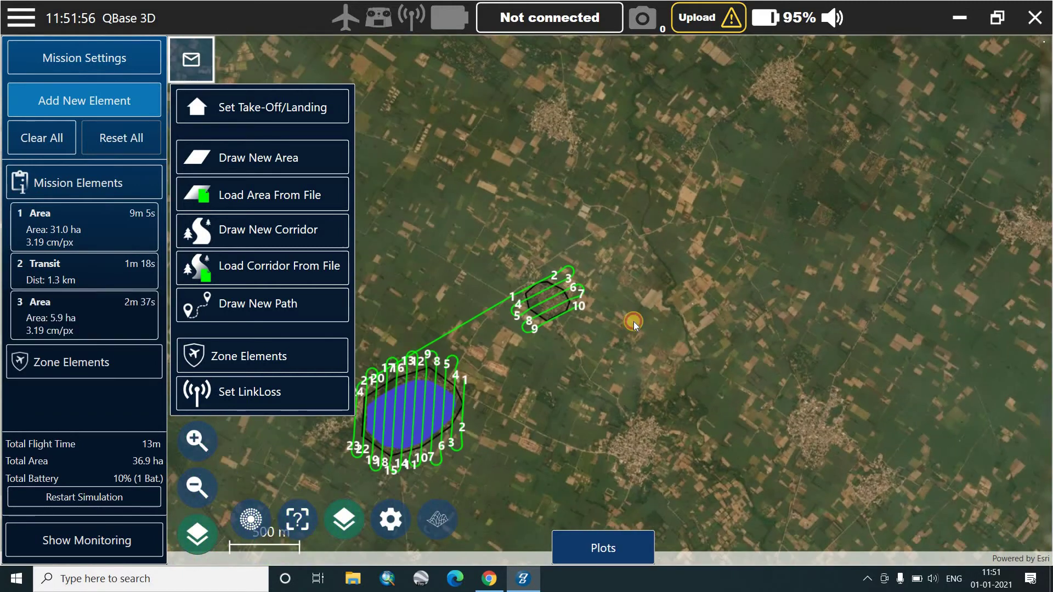
Step: Draw a third survey area of about 8.5 ha around the village southeast of the loaded area and finish the element
scroll(640, 319, up, 2)
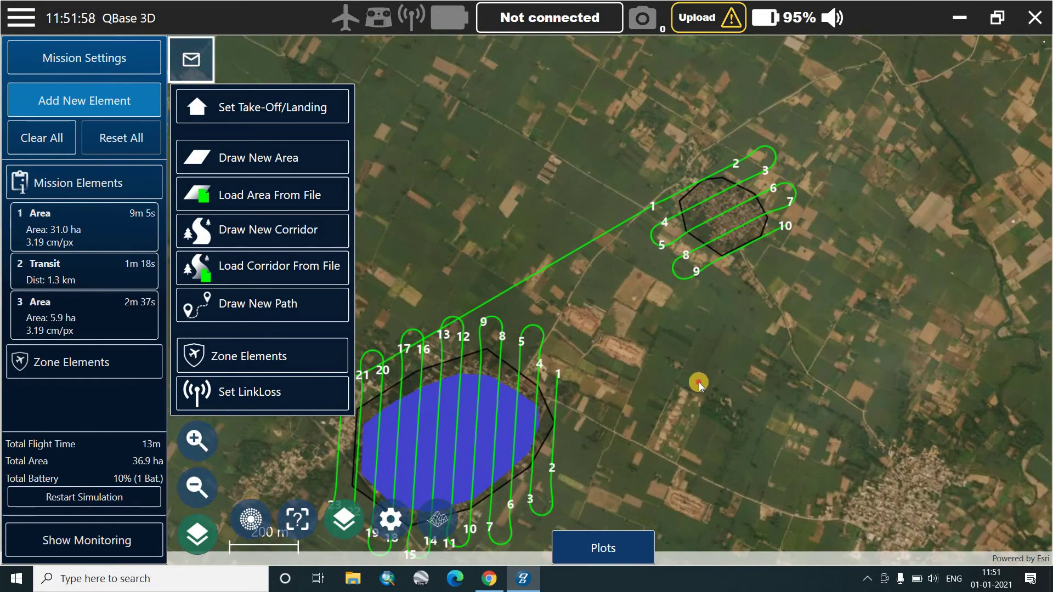
scroll(699, 383, down, 2)
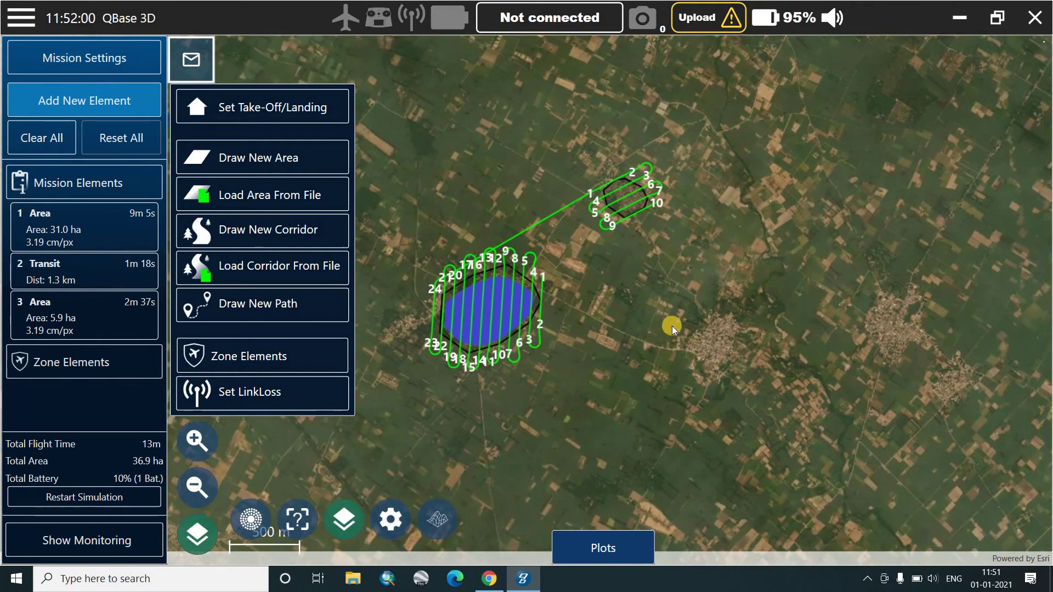
scroll(657, 390, up, 2)
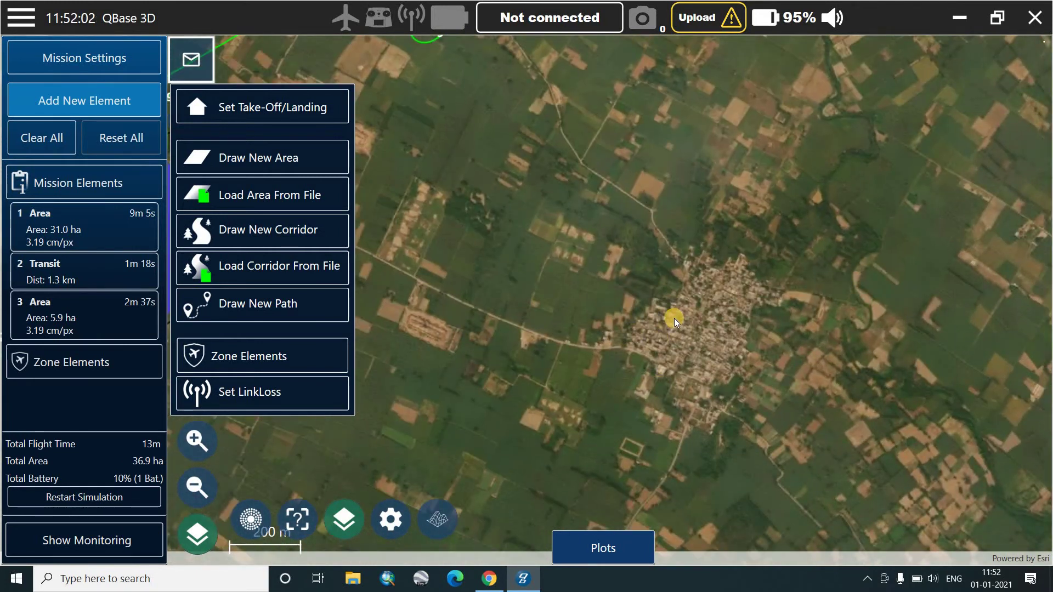
click(310, 164)
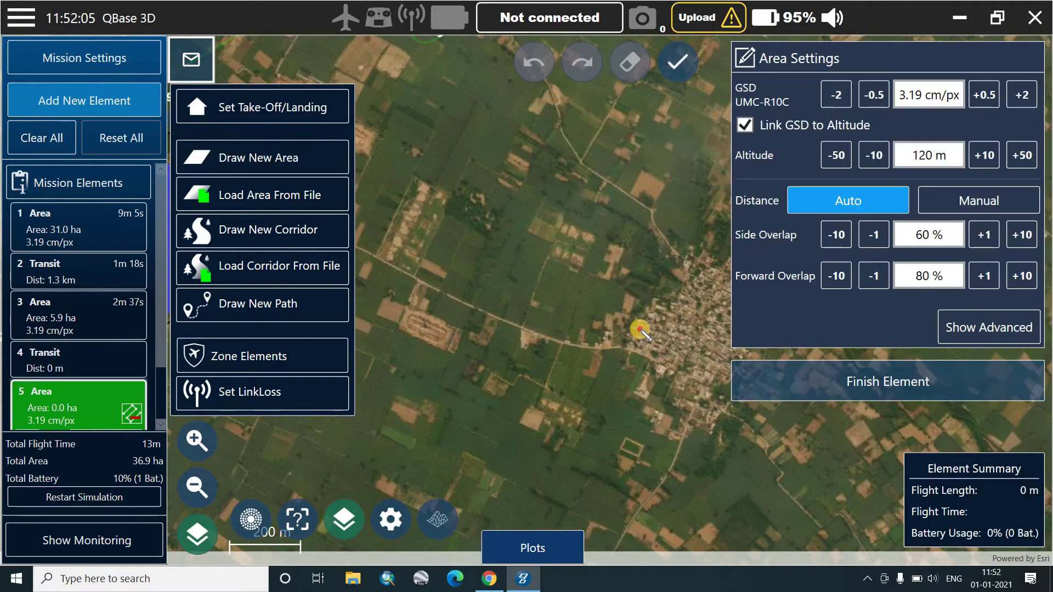
click(541, 316)
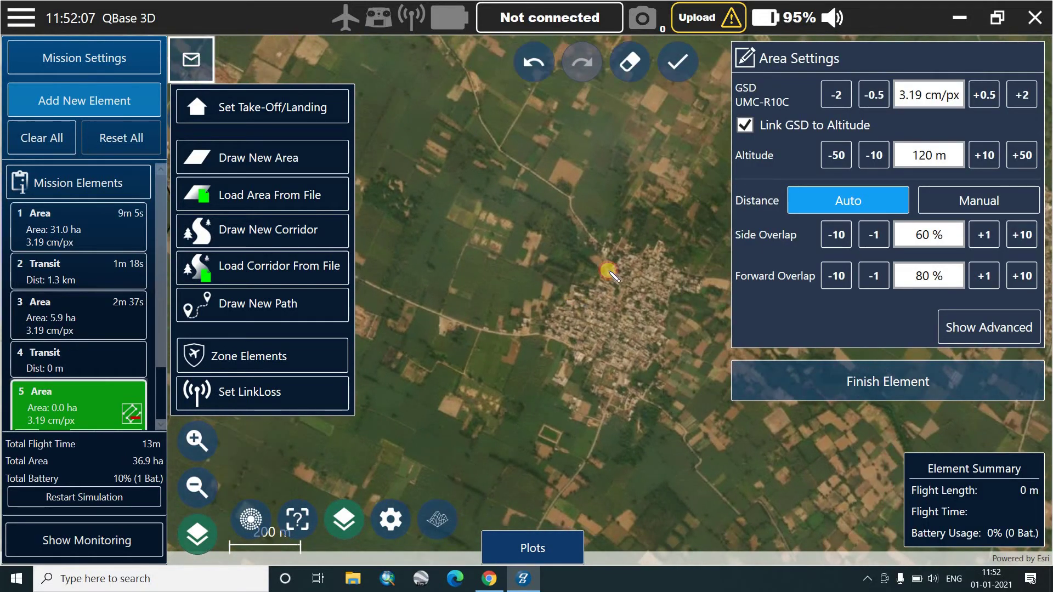
click(629, 258)
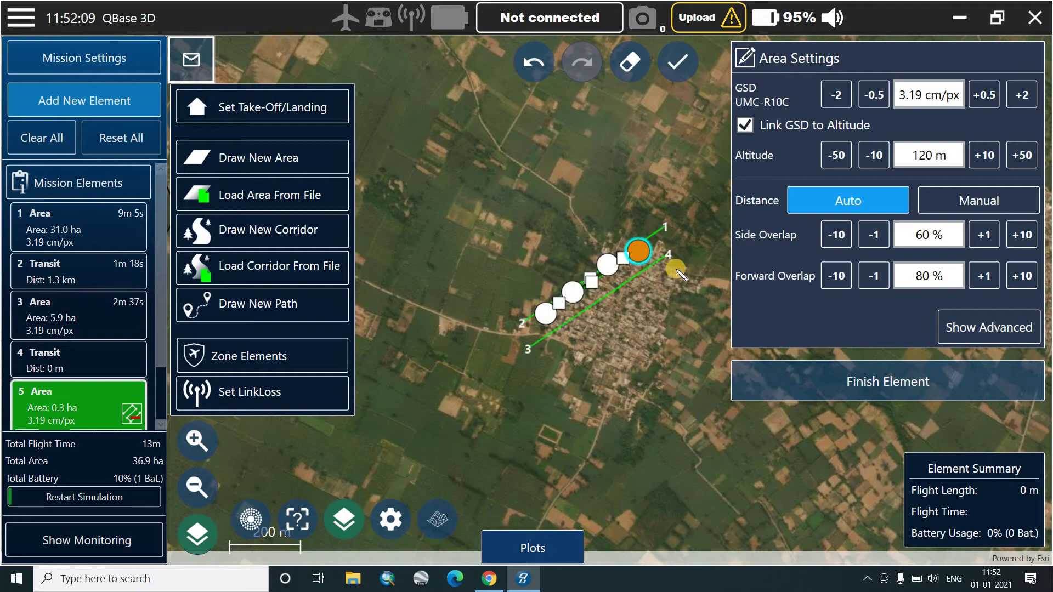
click(676, 269)
click(686, 293)
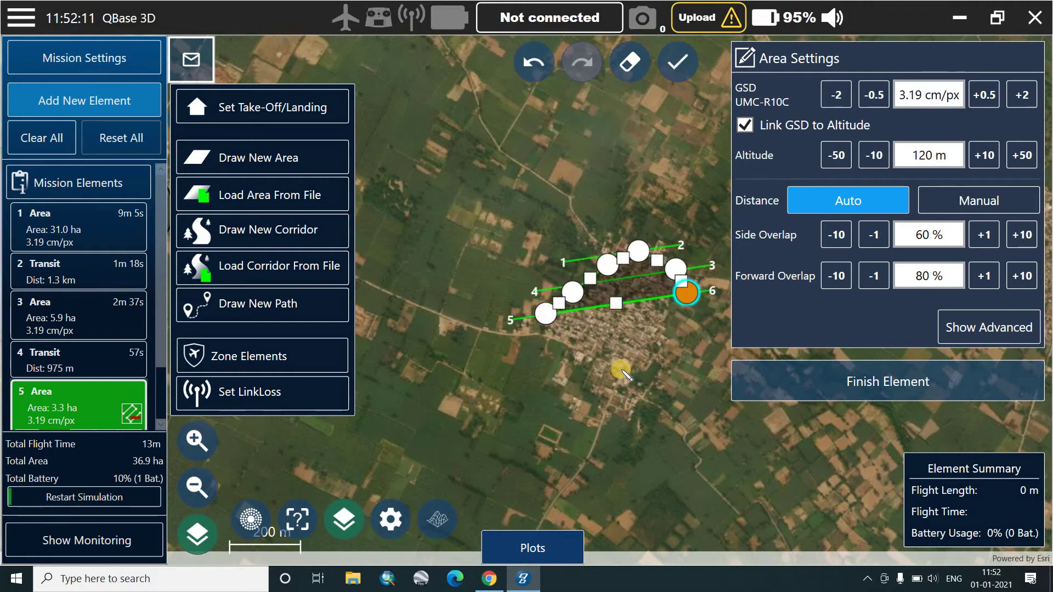
click(664, 328)
click(650, 361)
click(616, 370)
click(570, 361)
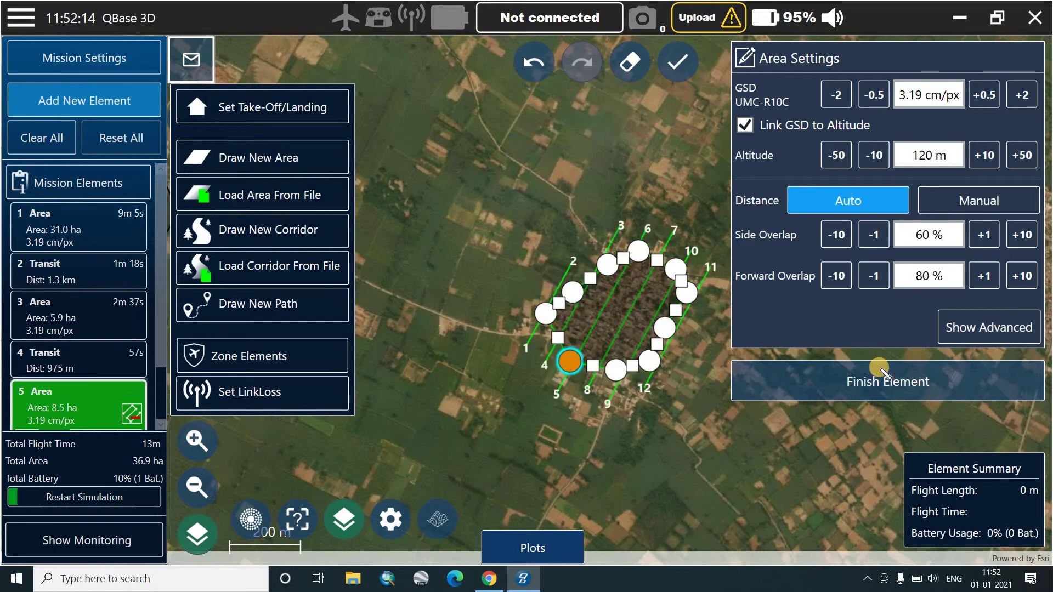
click(890, 381)
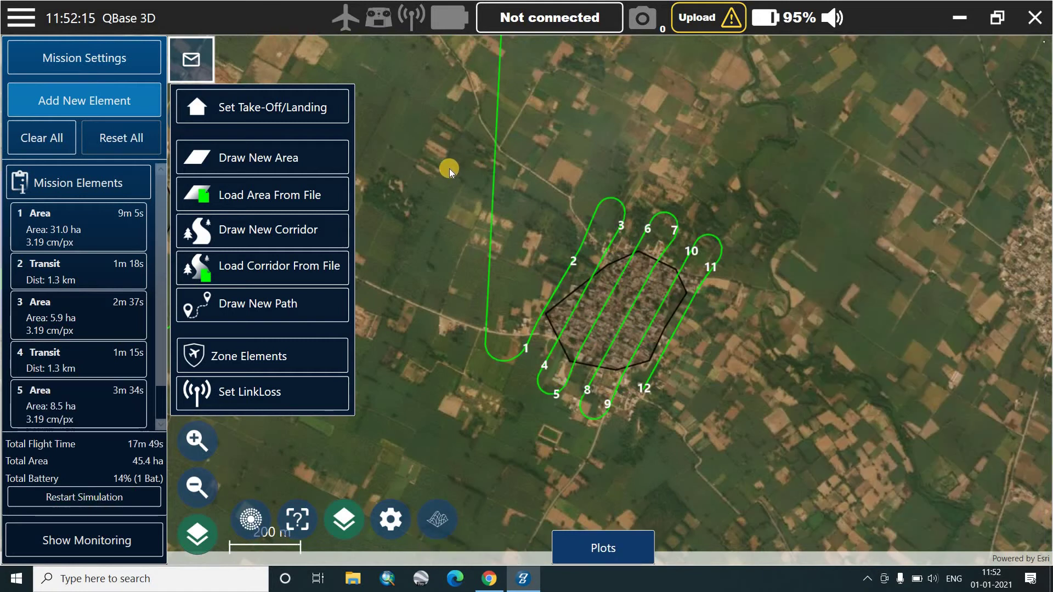
Step: Place the take-off and landing point on the road between the survey areas and set its transition altitude to 40 m
drag(447, 167, 599, 231)
scroll(666, 245, down, 3)
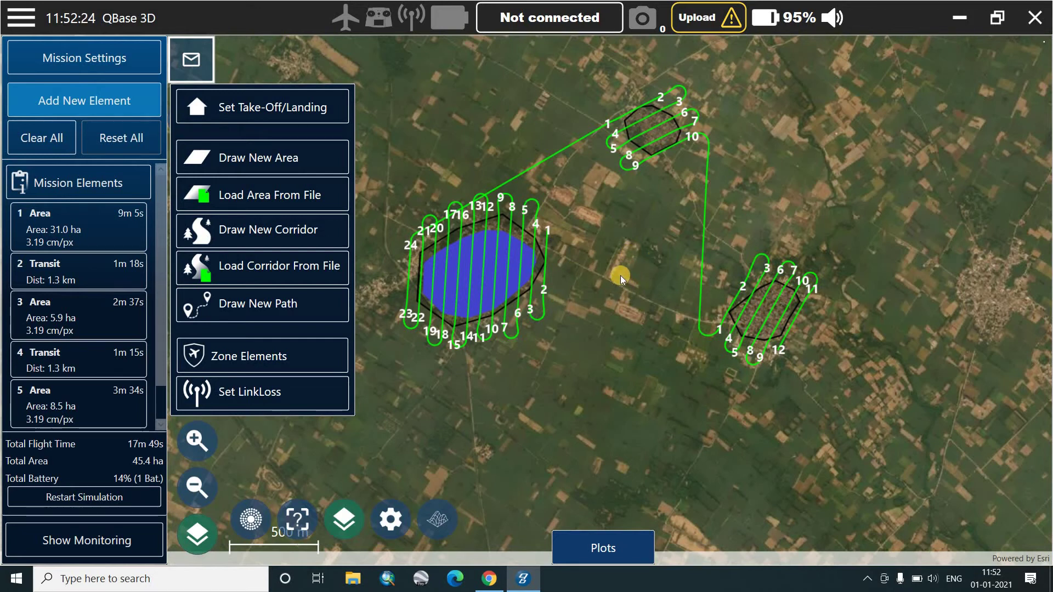
scroll(621, 275, up, 3)
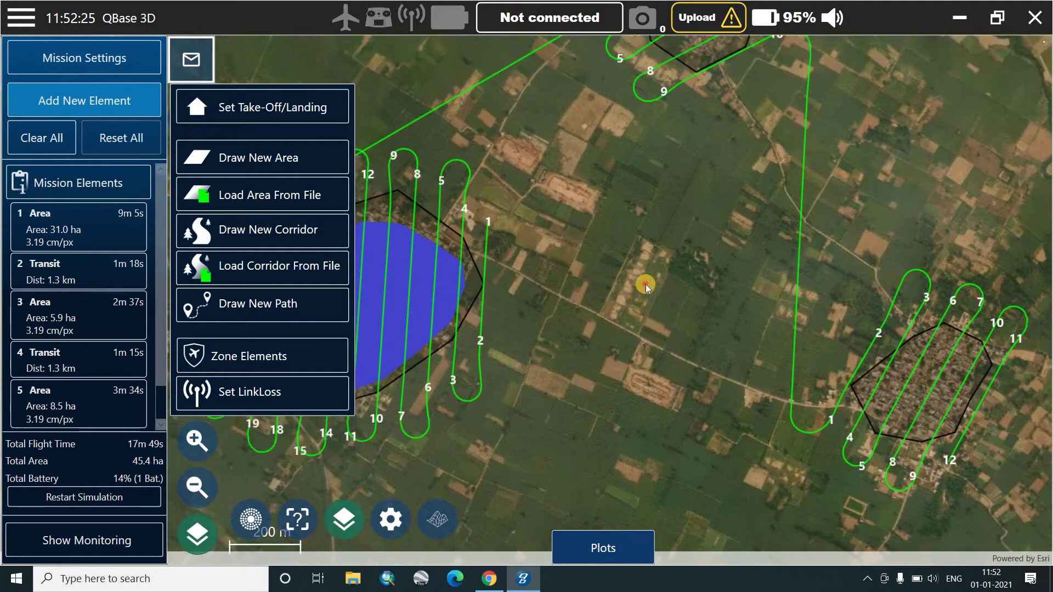
drag(644, 317, 643, 295)
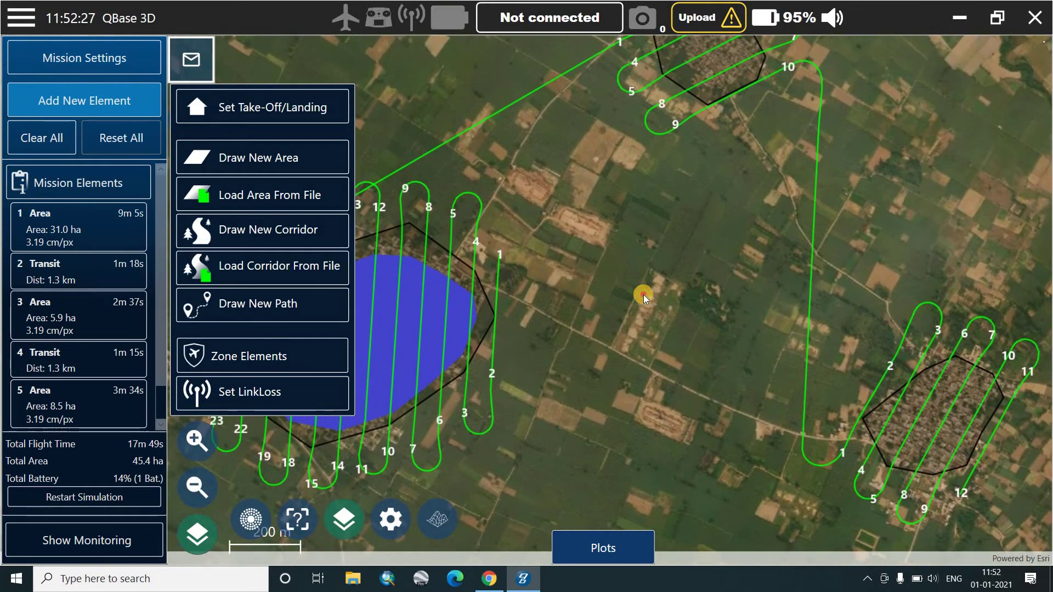
click(303, 106)
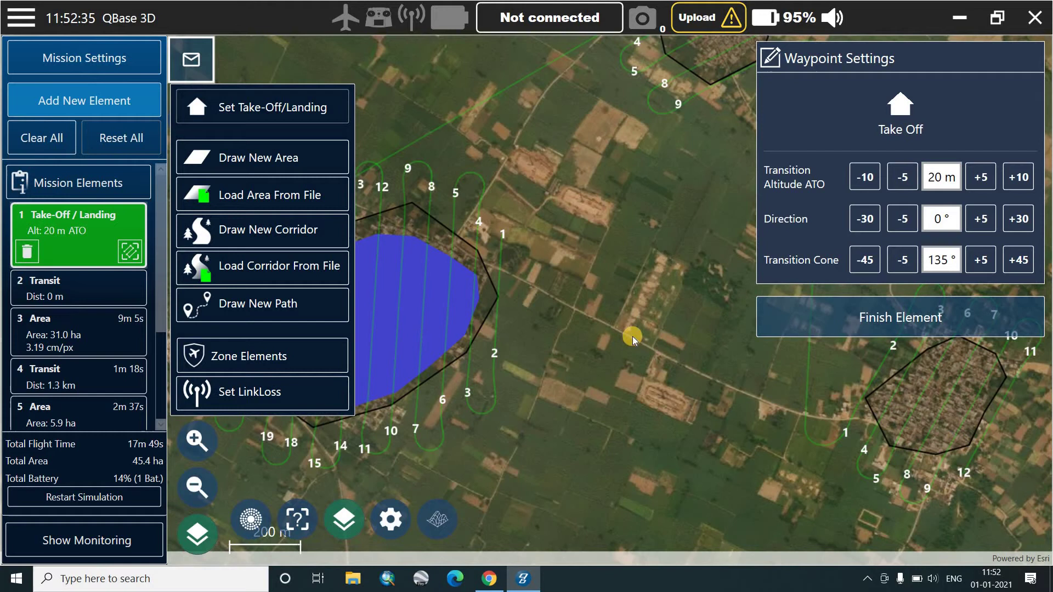
click(635, 337)
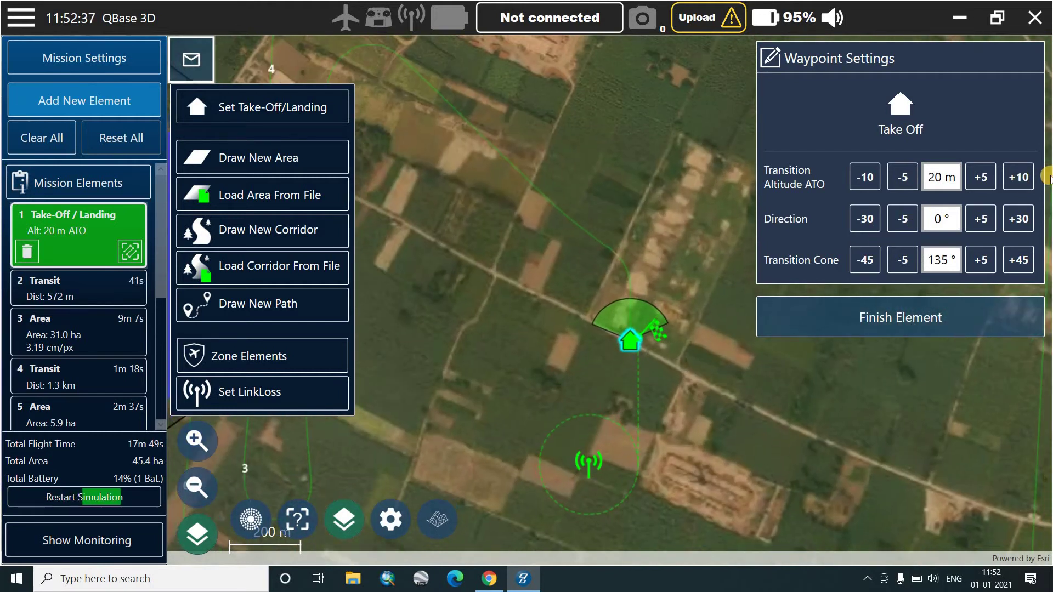
click(1020, 178)
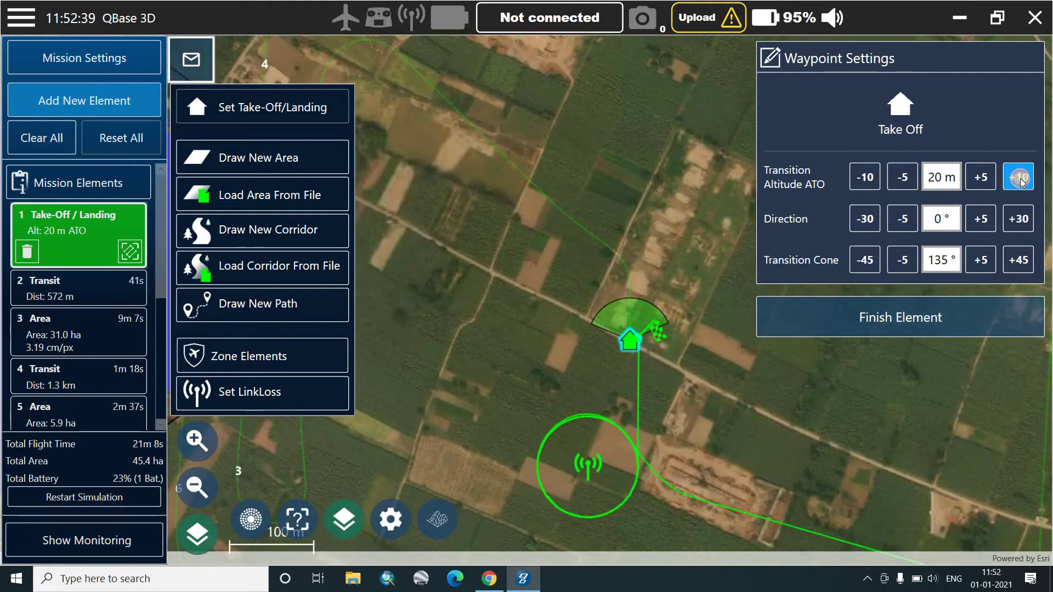
click(1020, 179)
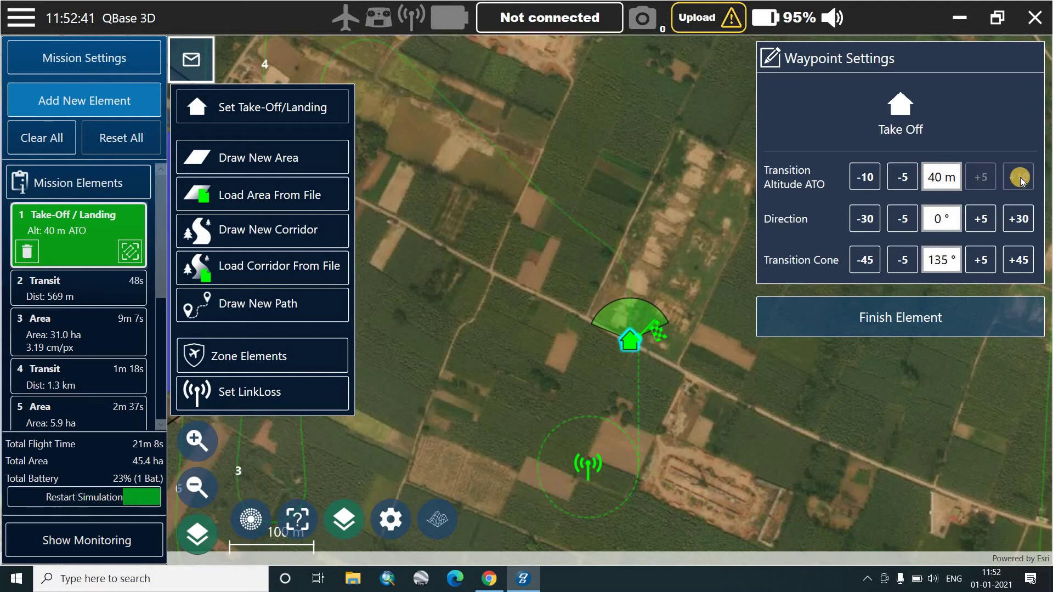
Step: Examine the take-off point, its direction and its transition cone on the map
click(656, 344)
scroll(656, 343, down, 3)
double_click(601, 328)
click(622, 331)
click(604, 331)
click(601, 329)
click(925, 271)
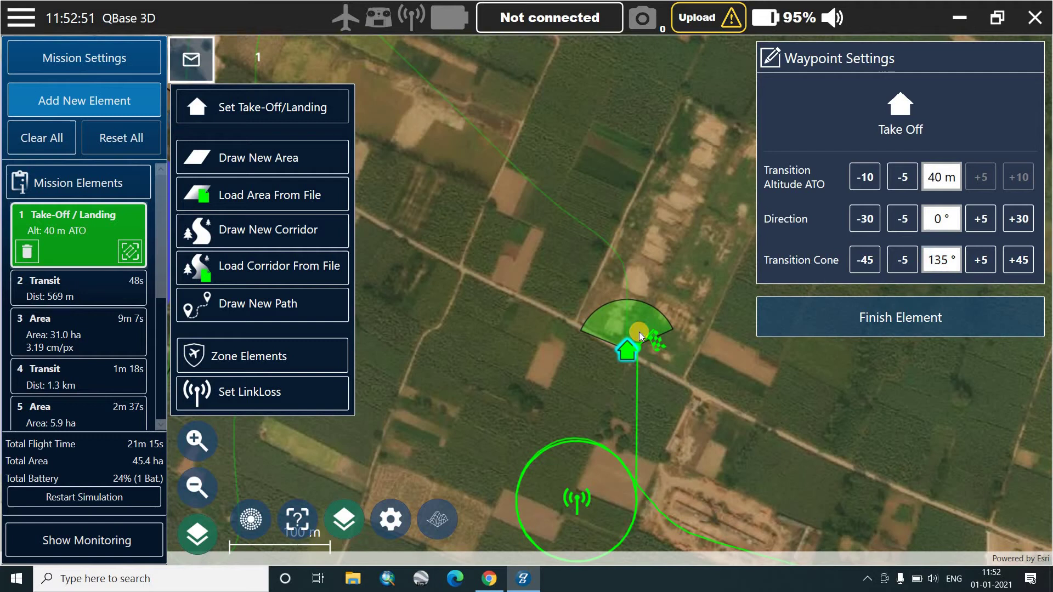
double_click(608, 372)
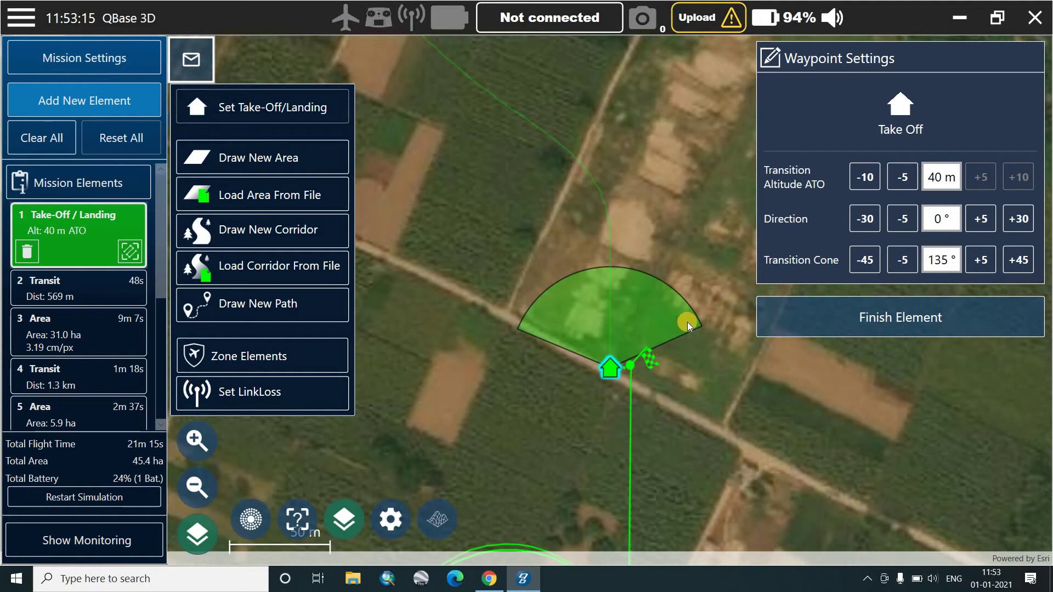
Step: Narrow the take-off transition cone by 15° and finish the take-off element
click(903, 260)
click(903, 260)
click(903, 260)
click(900, 318)
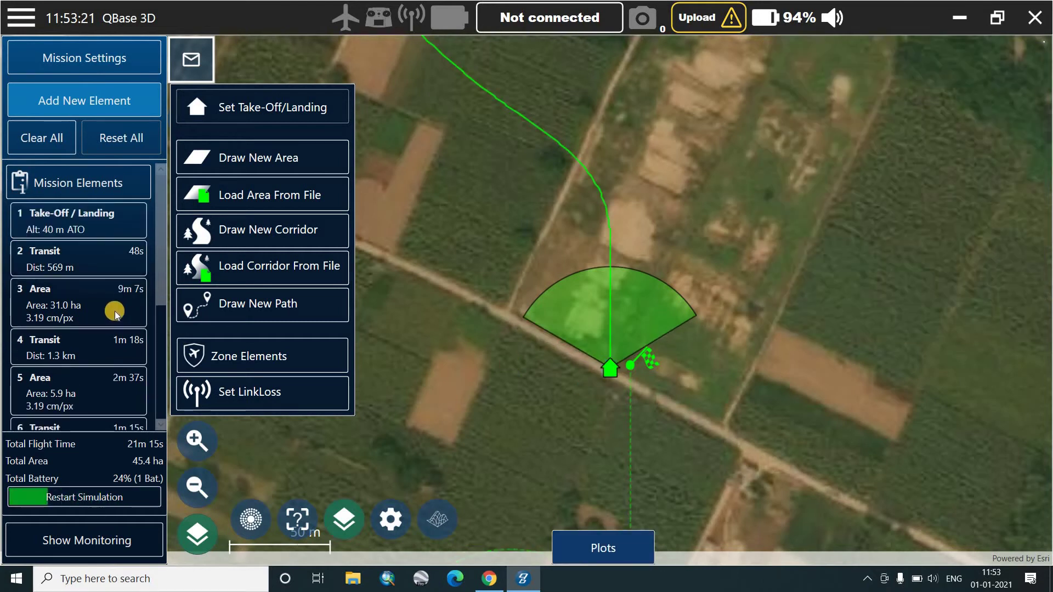
Step: Edit the Retransition element and move its point to just south of the take-off point, beside the road
scroll(114, 309, down, 5)
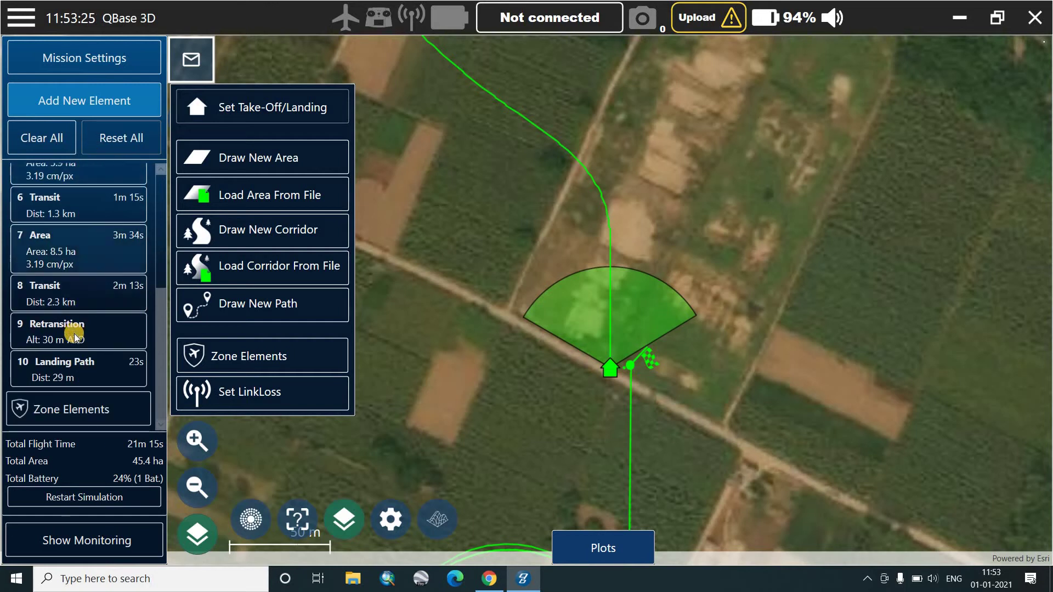
click(80, 330)
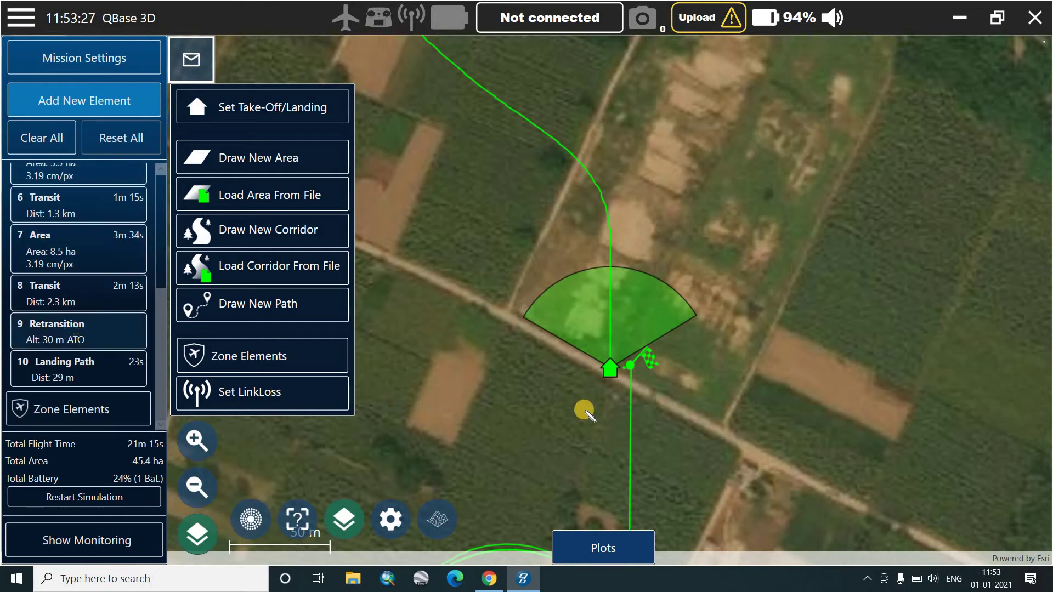
drag(625, 399, 616, 402)
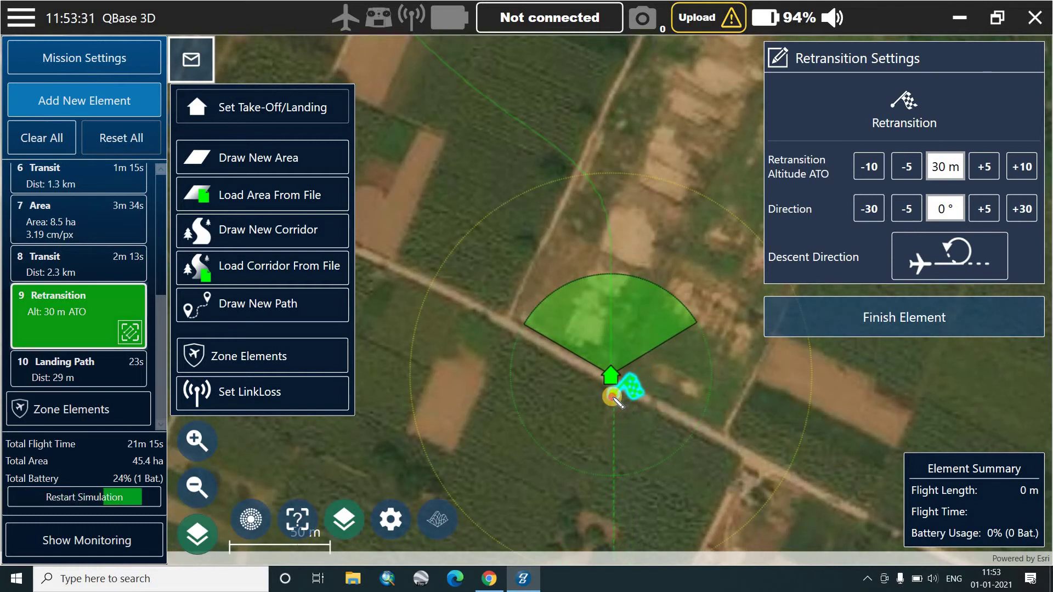
scroll(613, 404, up, 2)
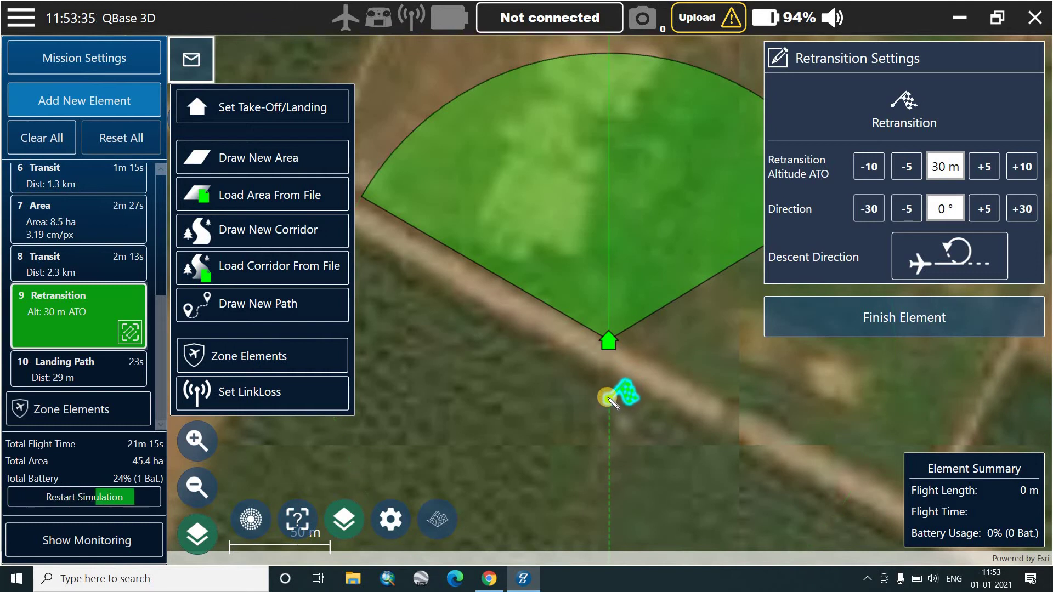
scroll(608, 399, down, 2)
drag(630, 415, 618, 390)
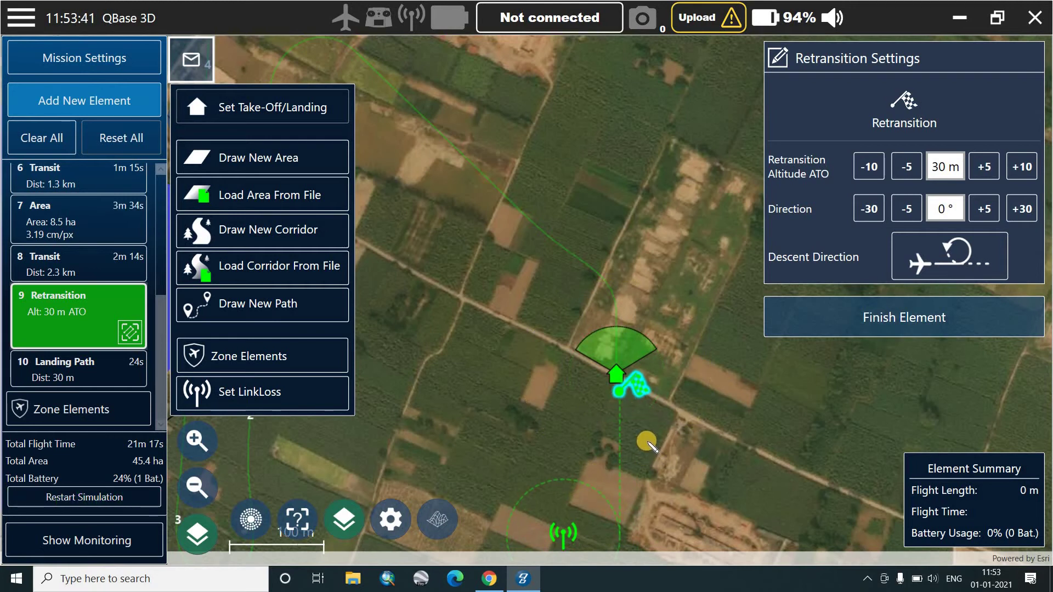
scroll(623, 466, down, 2)
scroll(616, 471, up, 2)
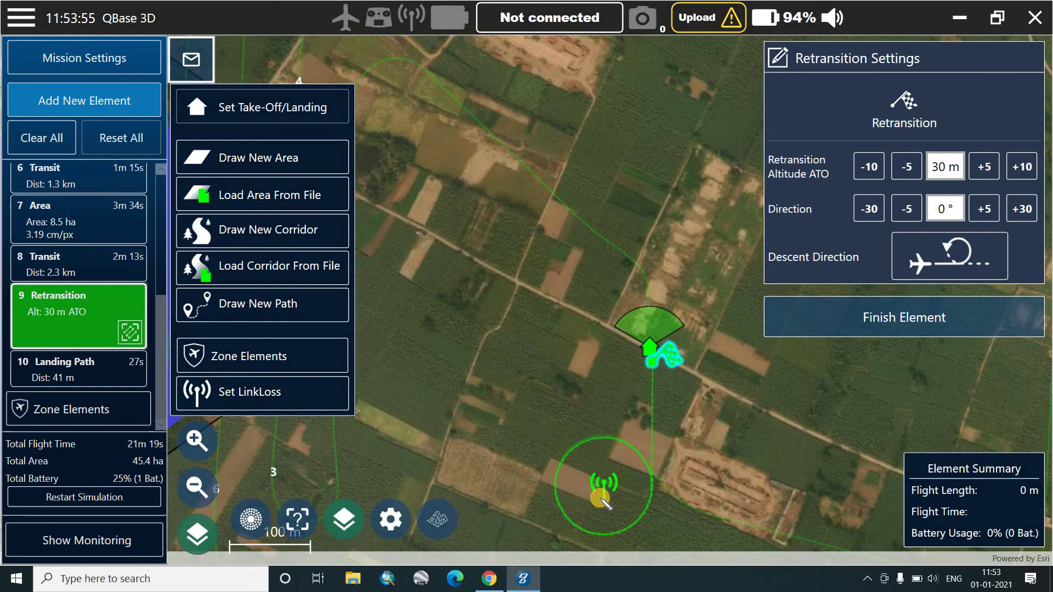
scroll(602, 499, down, 1)
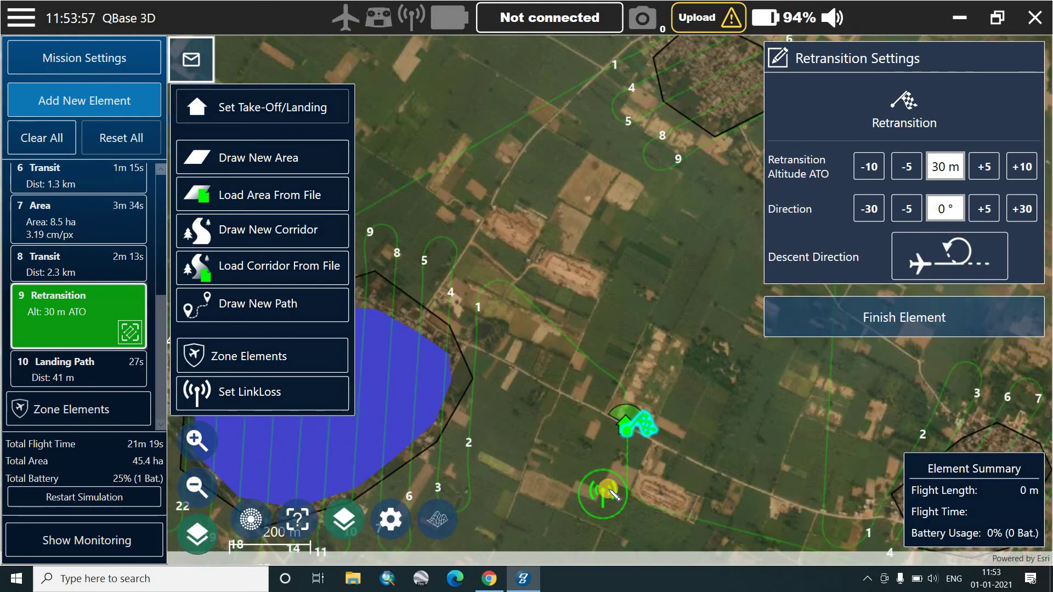
Step: Adjust the Retransition point beside the take-off point, finish the element and close the list of new elements
scroll(610, 491, up, 1)
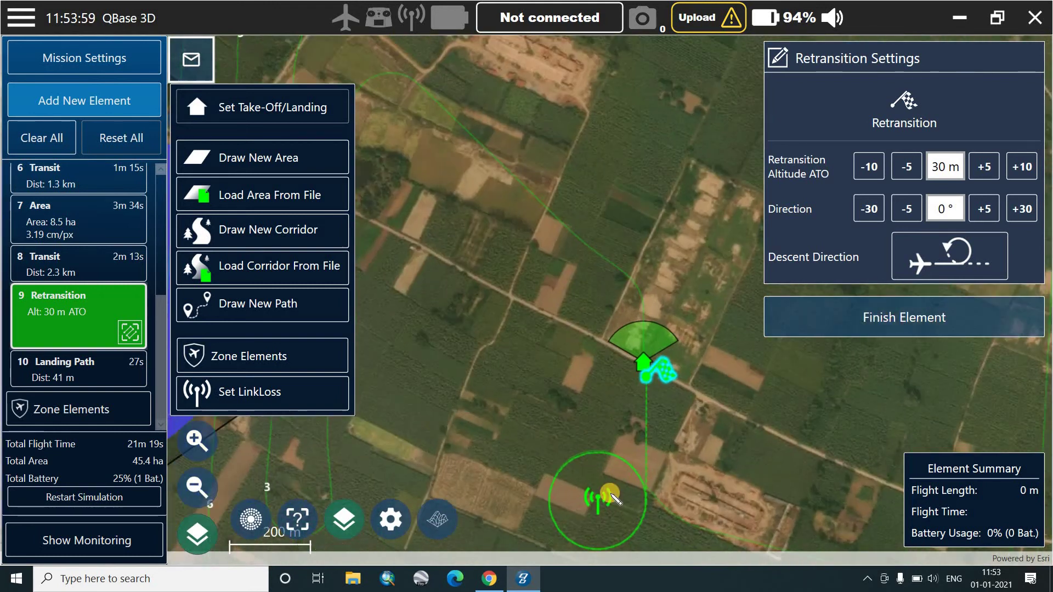
drag(650, 377, 640, 380)
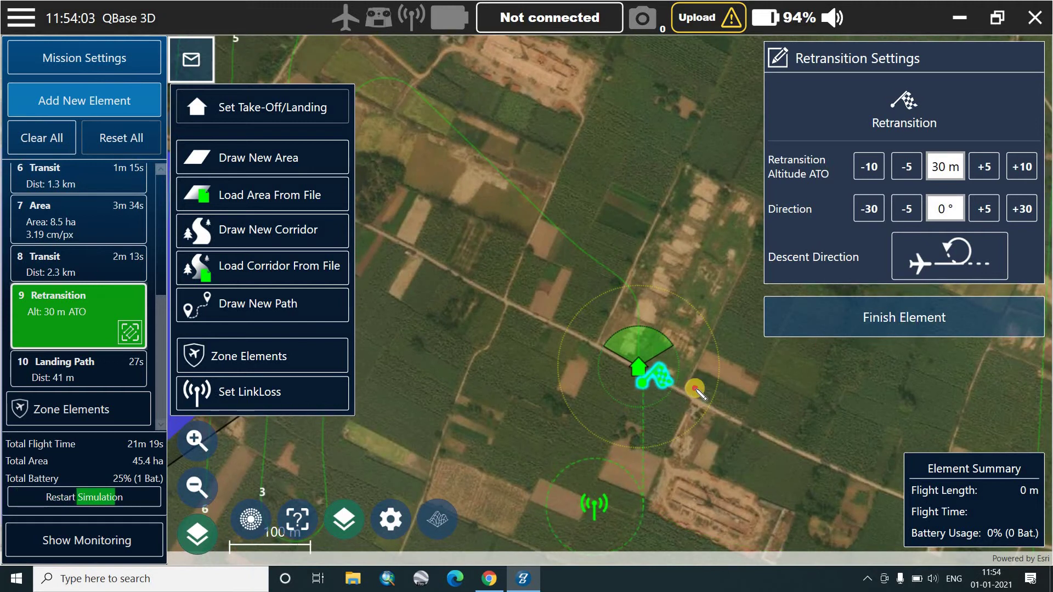
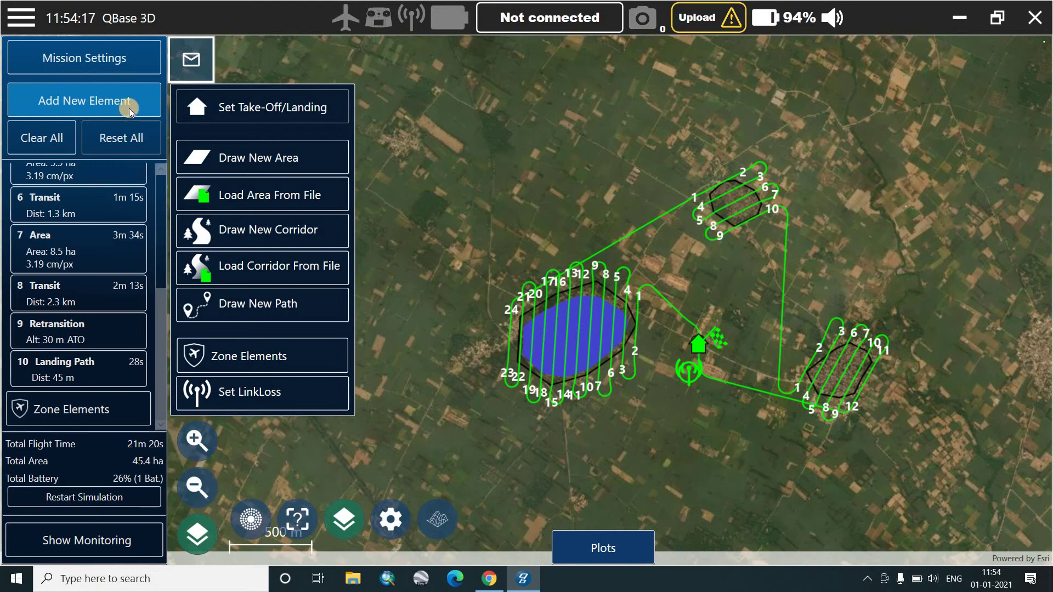
click(146, 101)
click(489, 281)
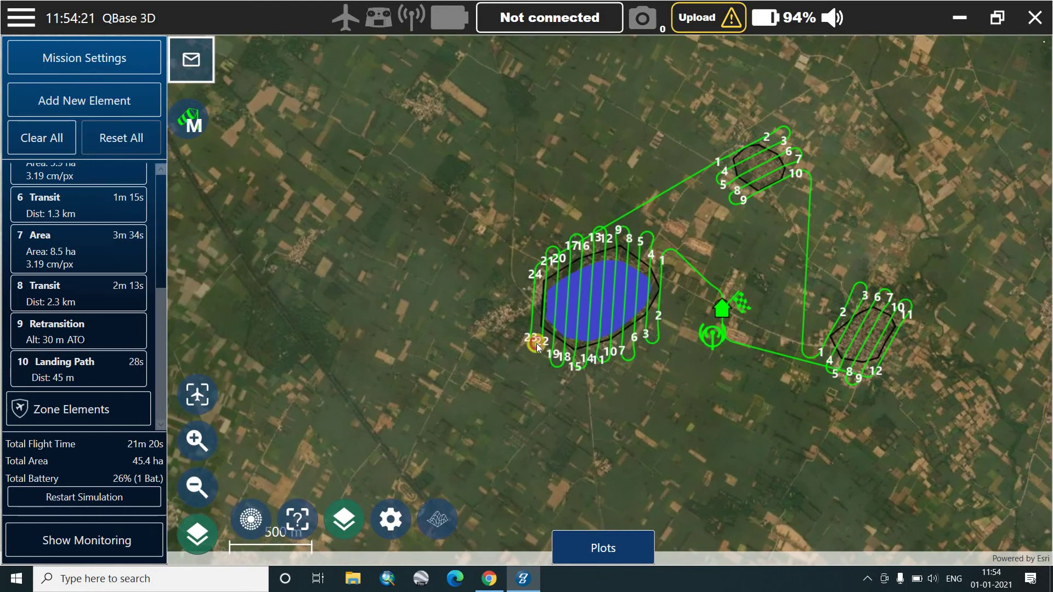
Step: Examine the mission's altitude profile over distance (MSL) together with the flight path on the map
drag(480, 56, 520, 108)
click(595, 550)
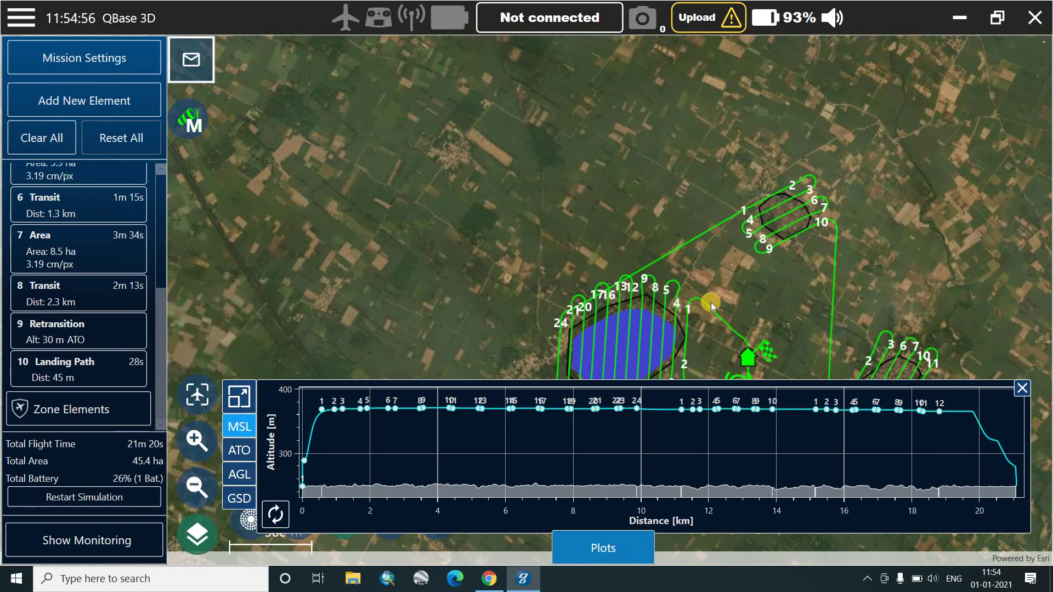
drag(785, 209, 804, 185)
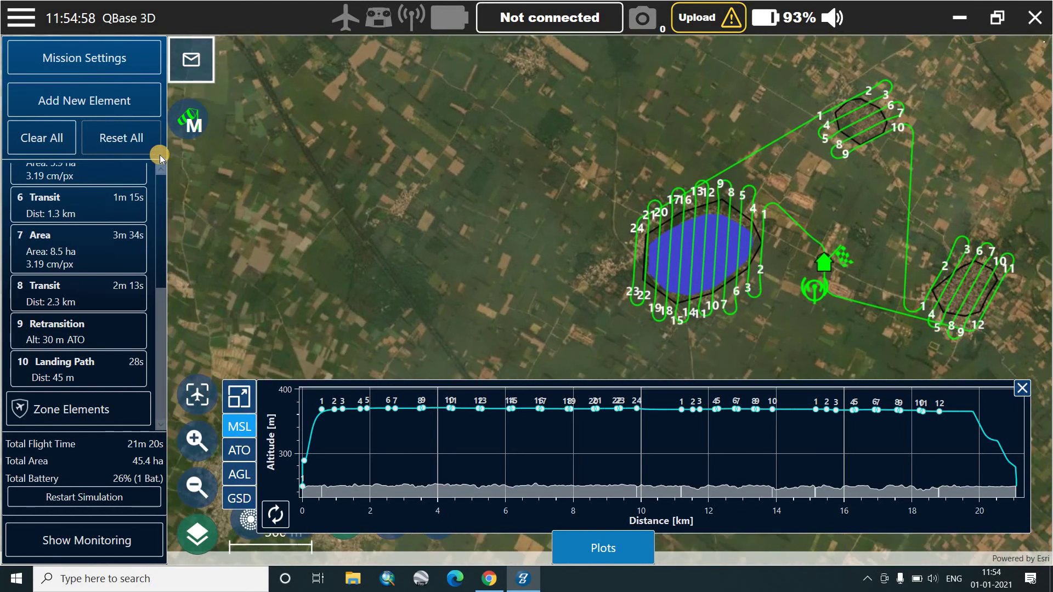
Step: Set the manual wind to "Wind Too Strong (>8.5m/s)" and rotate its direction clockwise in 30° increments past the westward heading
click(191, 124)
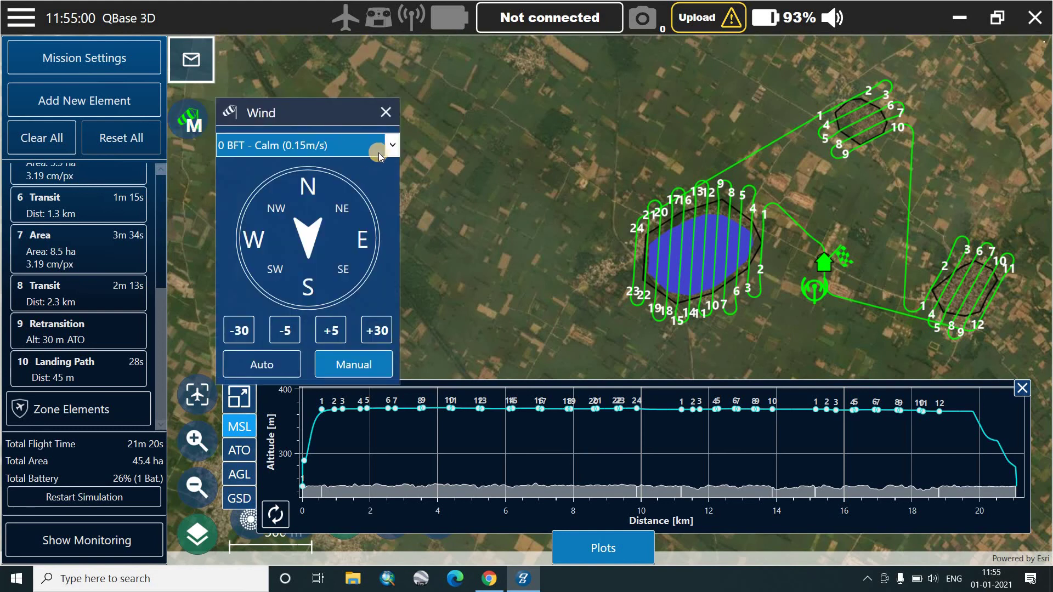
click(393, 146)
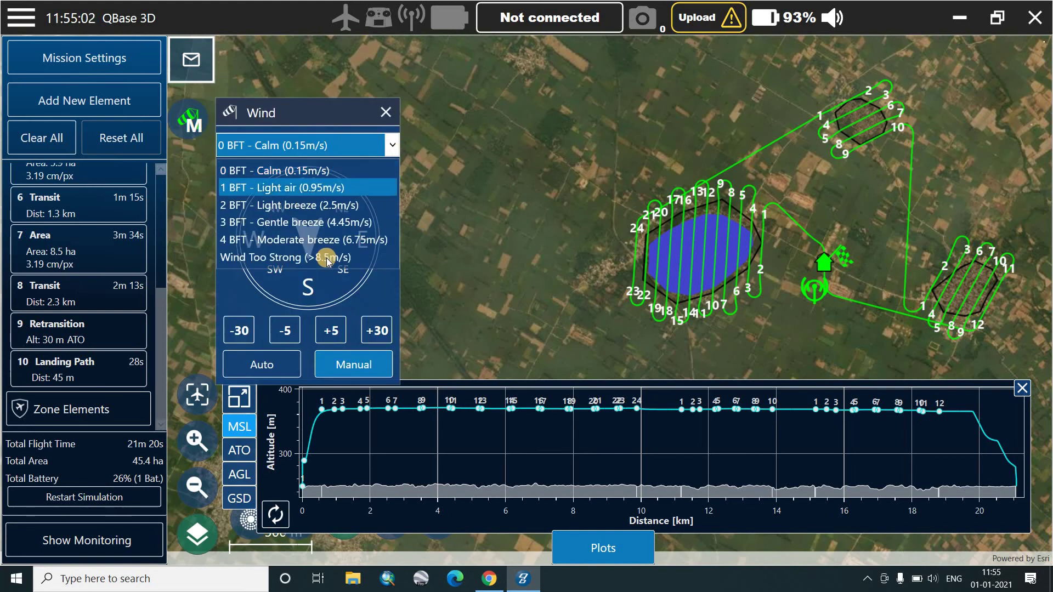
click(376, 331)
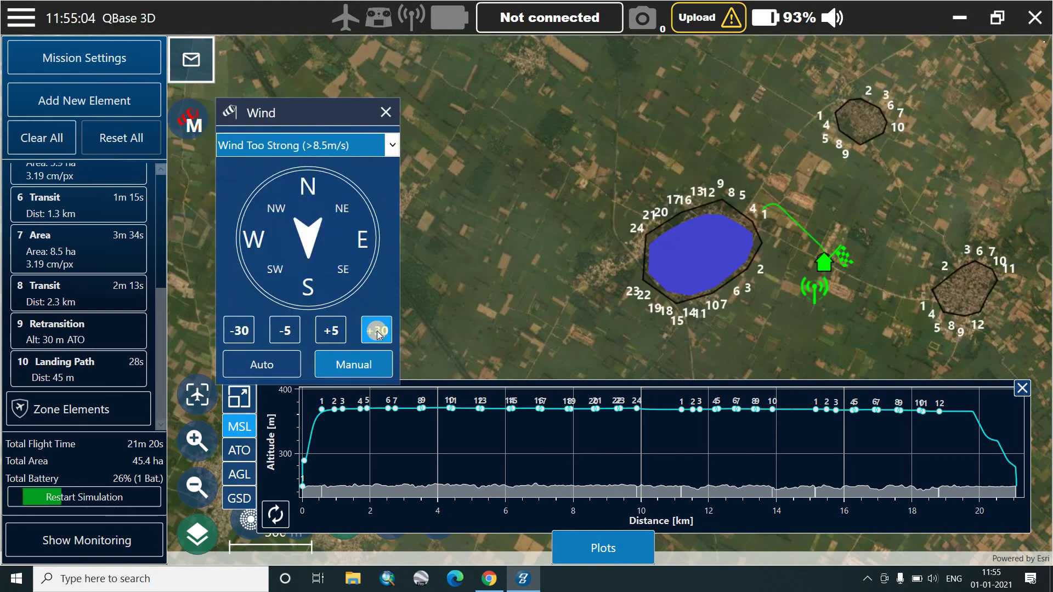
click(377, 331)
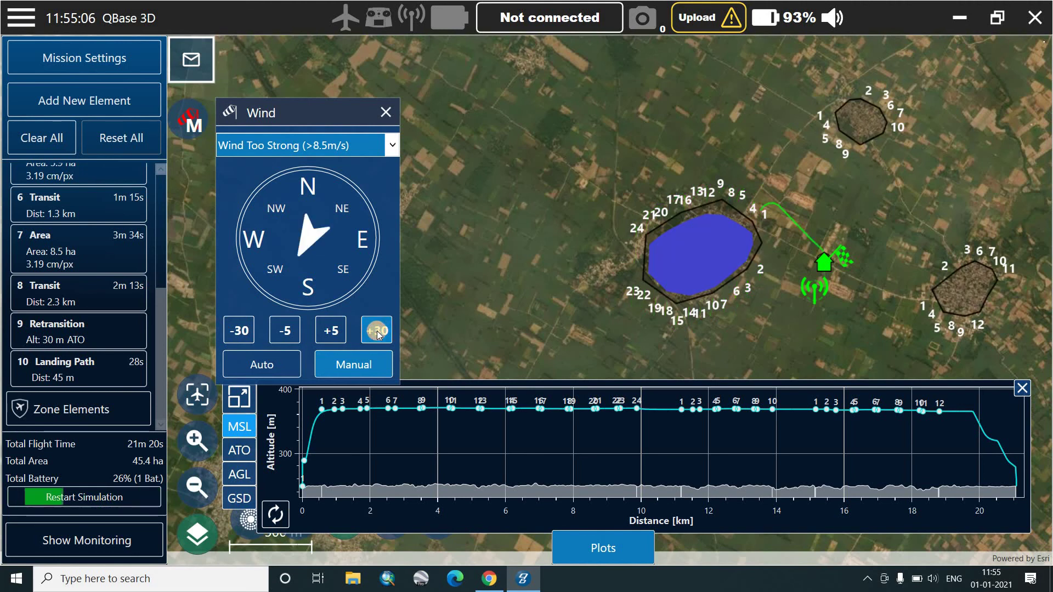
click(376, 331)
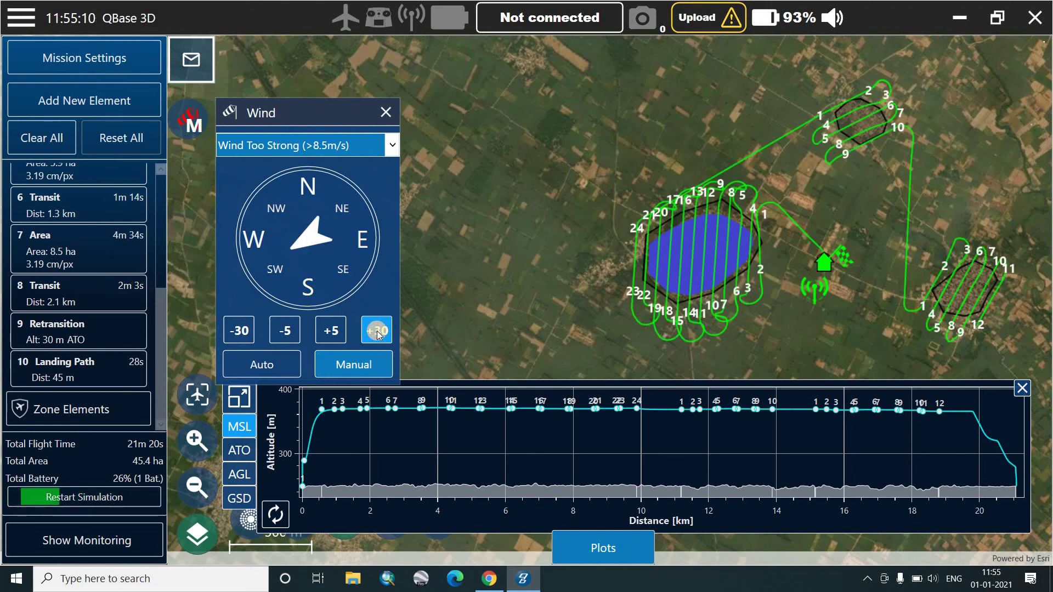
click(377, 331)
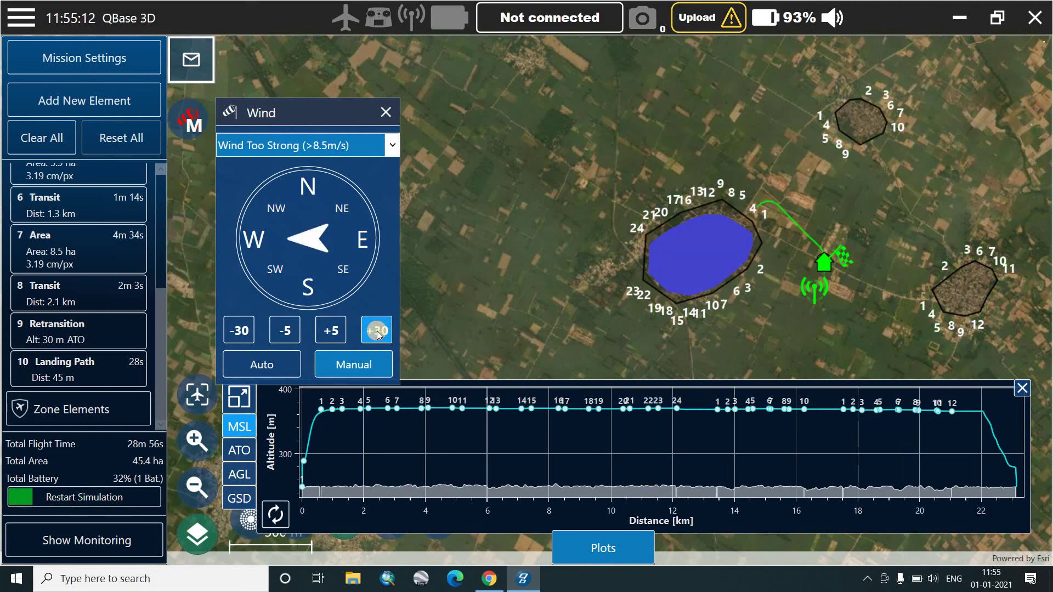
click(377, 332)
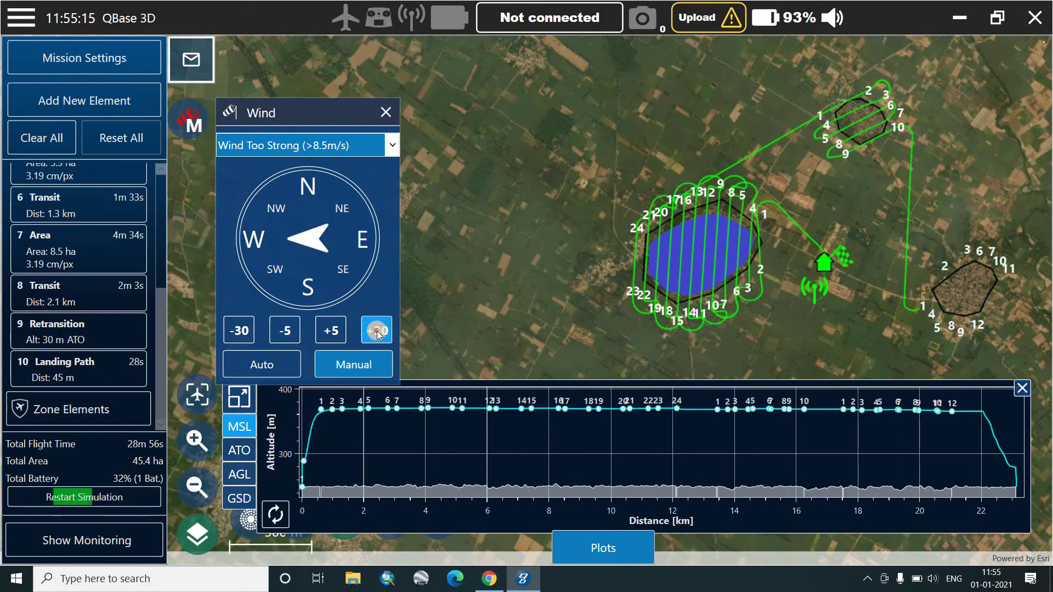
click(386, 118)
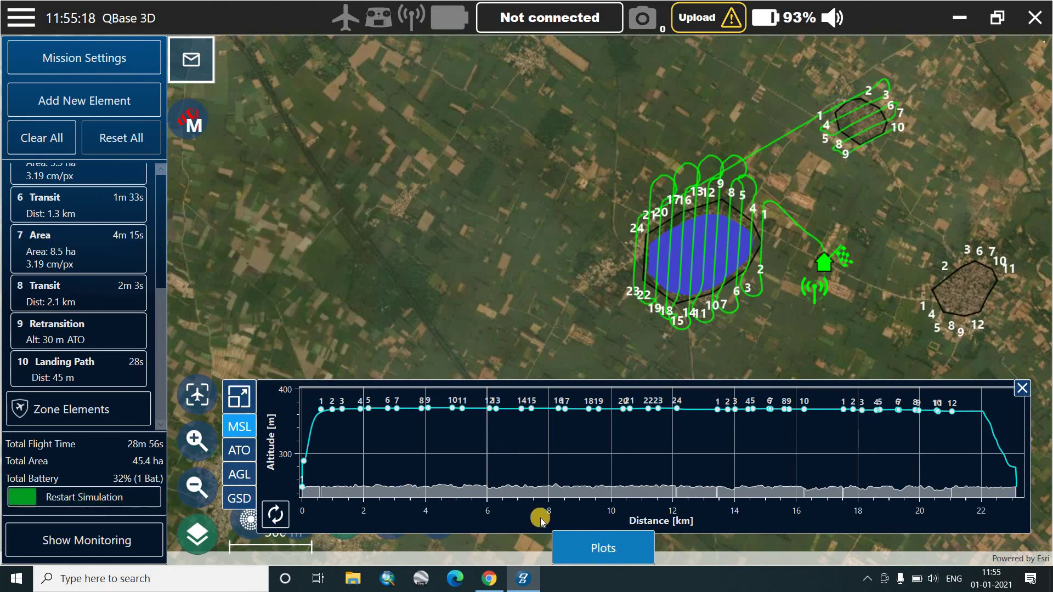
Step: Close the altitude profile, save the mission as area1 in the Mission folder and return to the mission map
click(601, 548)
click(20, 18)
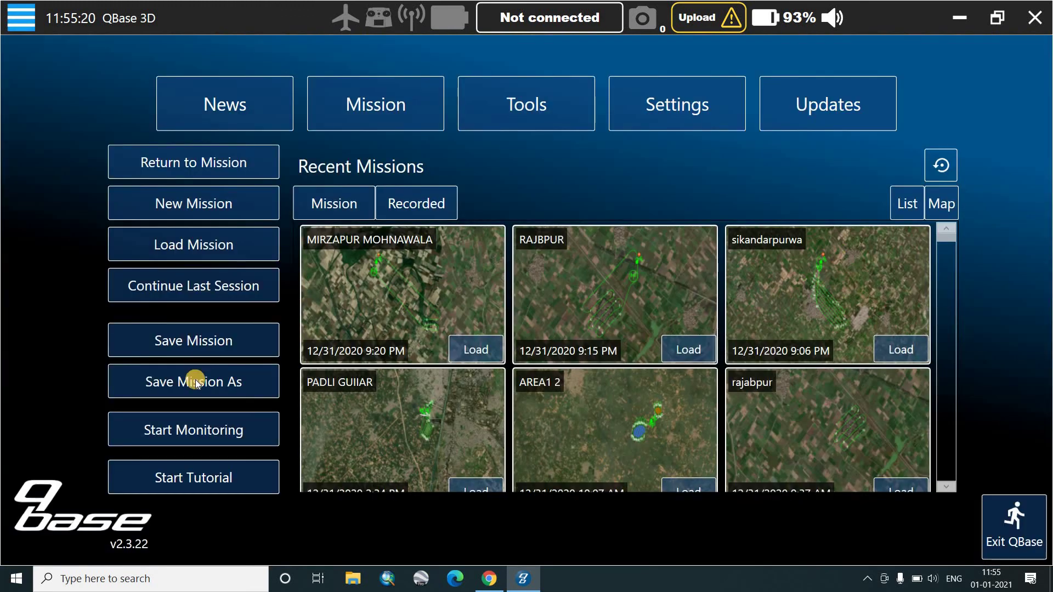
click(195, 380)
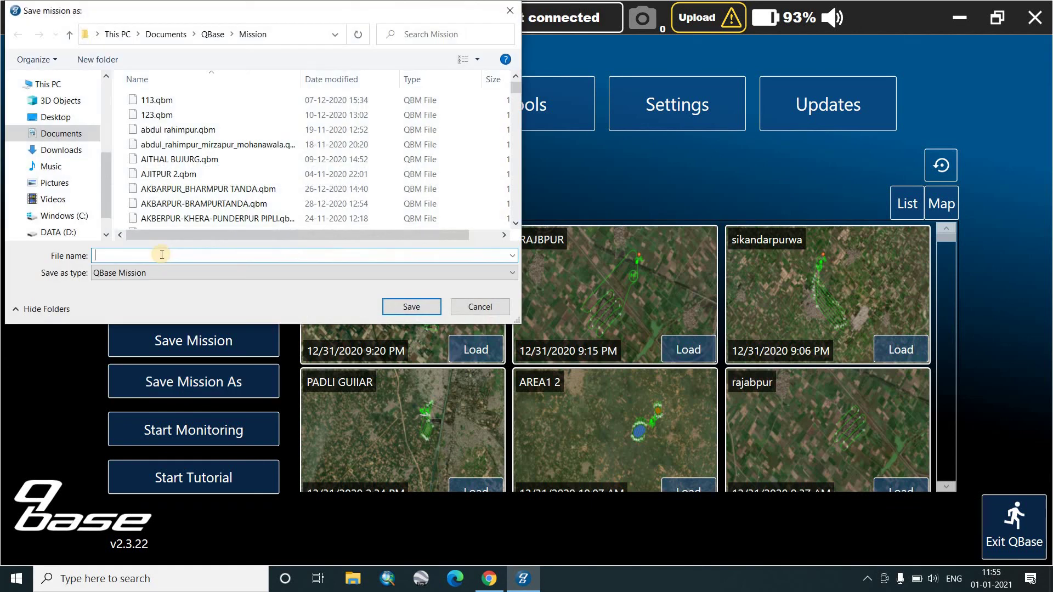
text(area1)
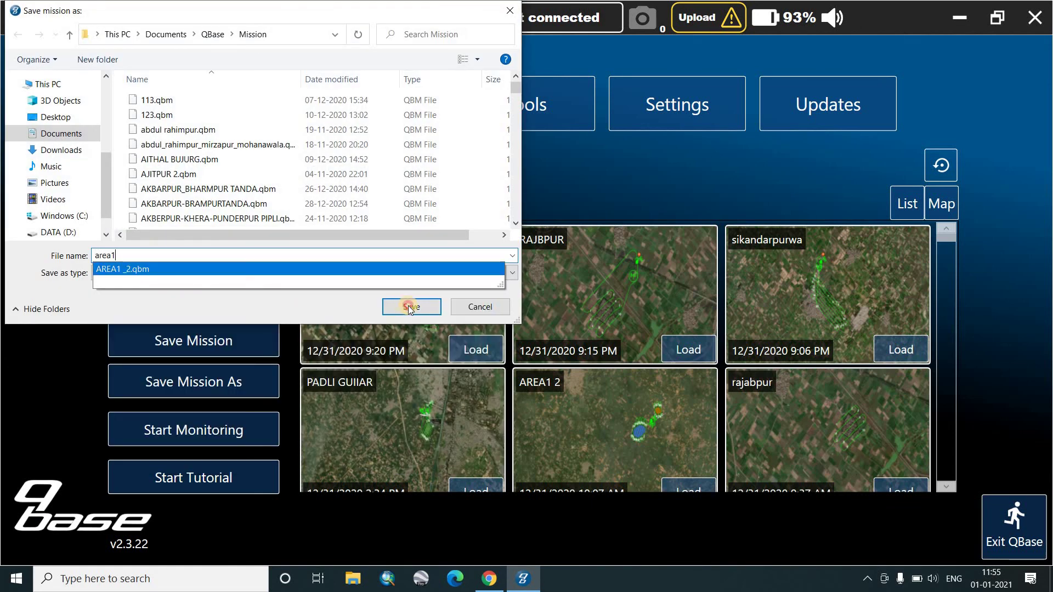
click(412, 307)
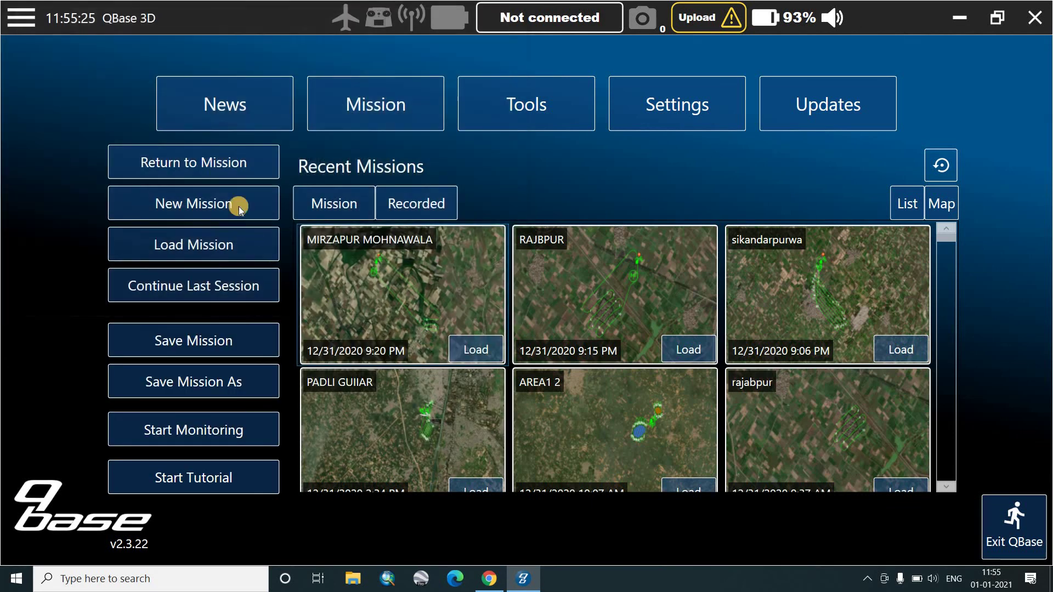
click(220, 163)
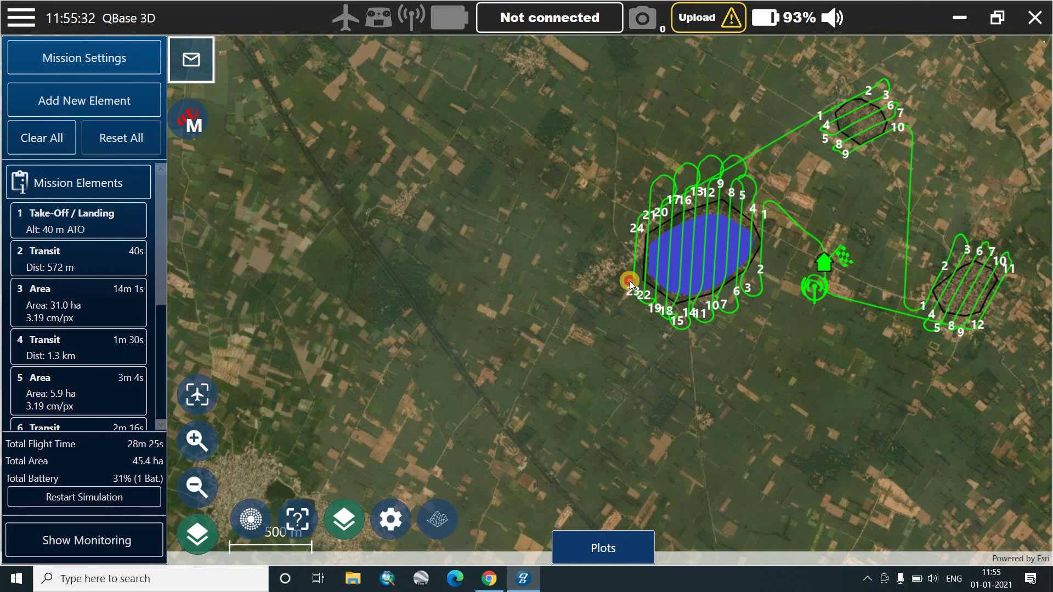